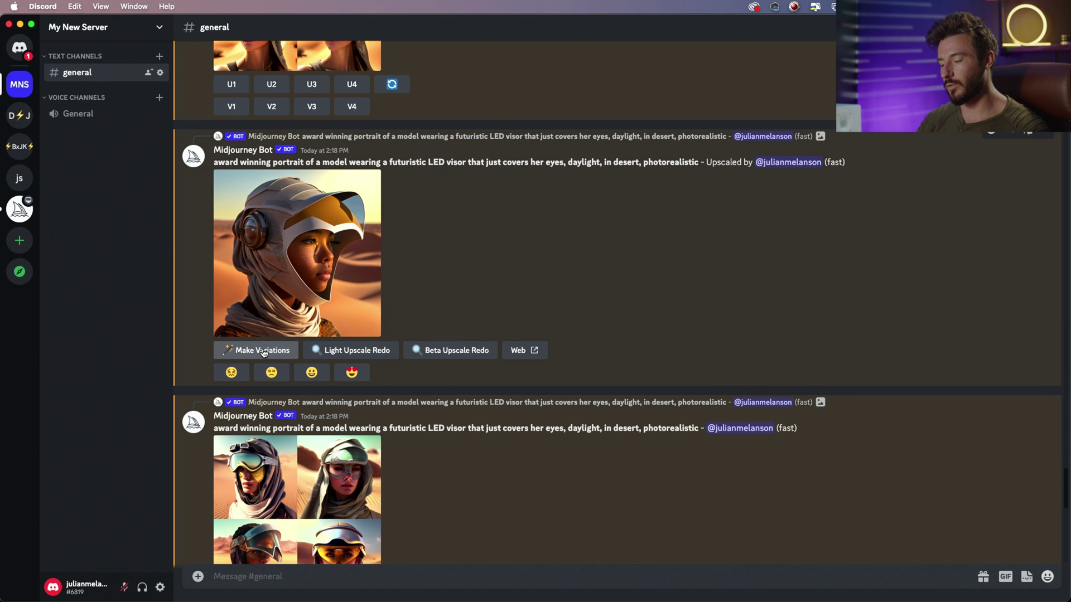
Request variations, a light upscale redo and a beta upscale redo of the visor portrait.
click(263, 352)
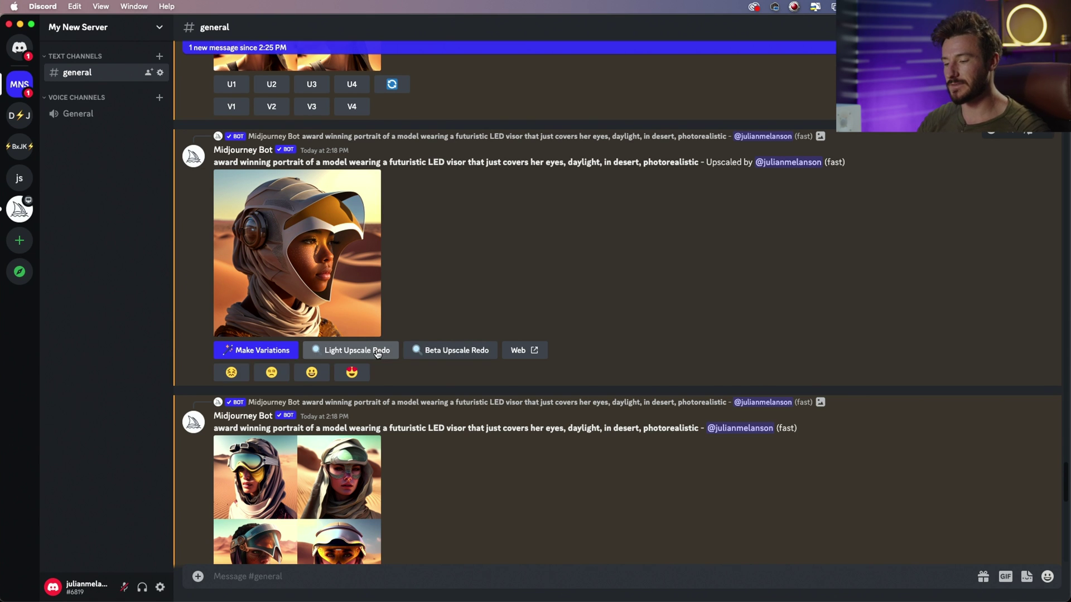
click(377, 352)
click(440, 353)
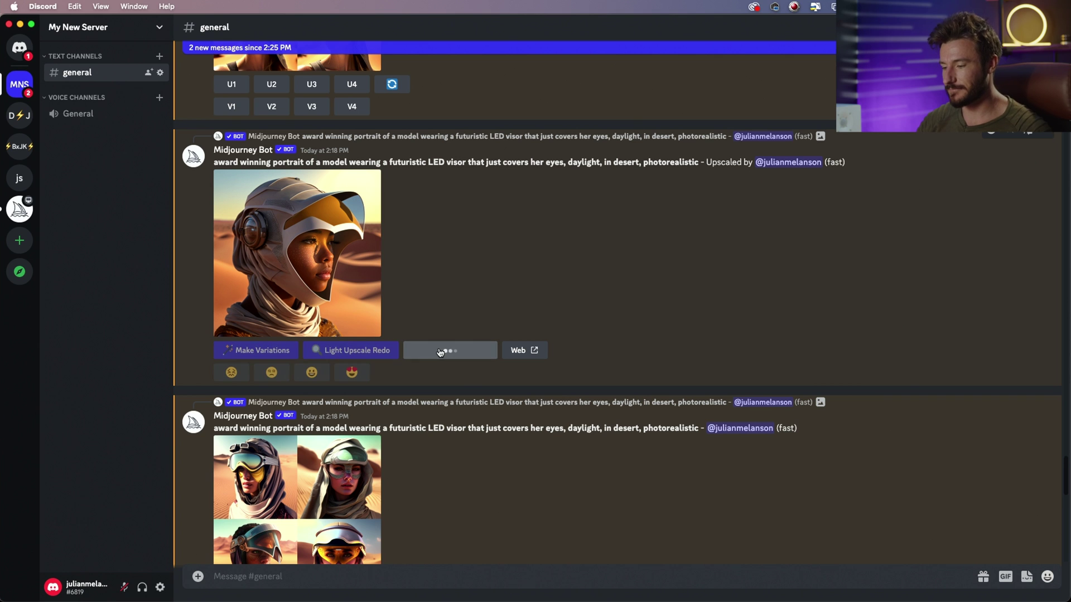
scroll(707, 210, down, 10)
drag(707, 213, 834, 226)
click(497, 330)
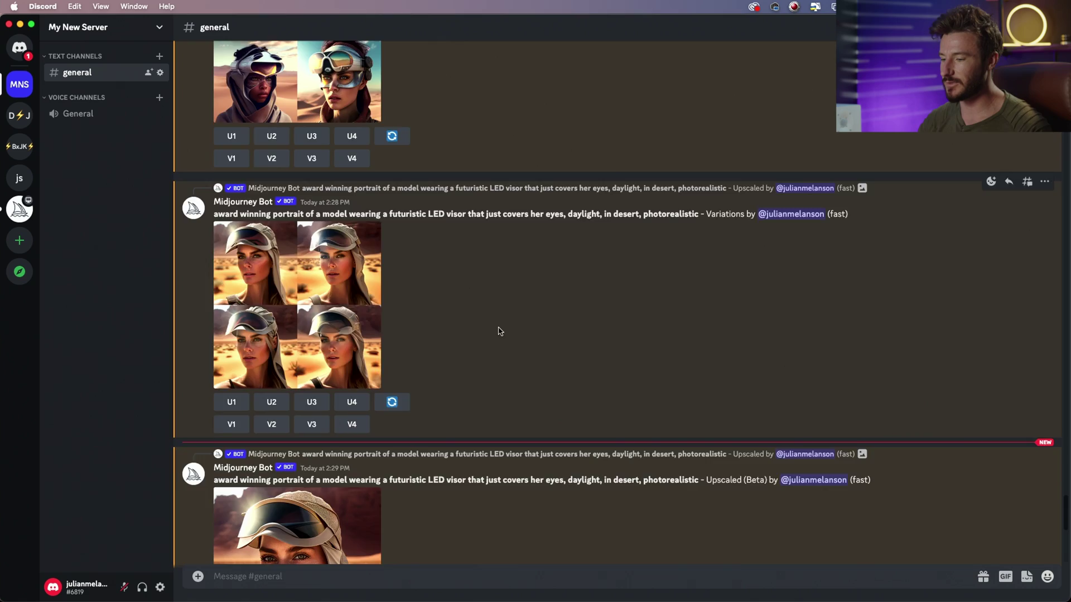
scroll(497, 329, up, 10)
scroll(500, 332, up, 15)
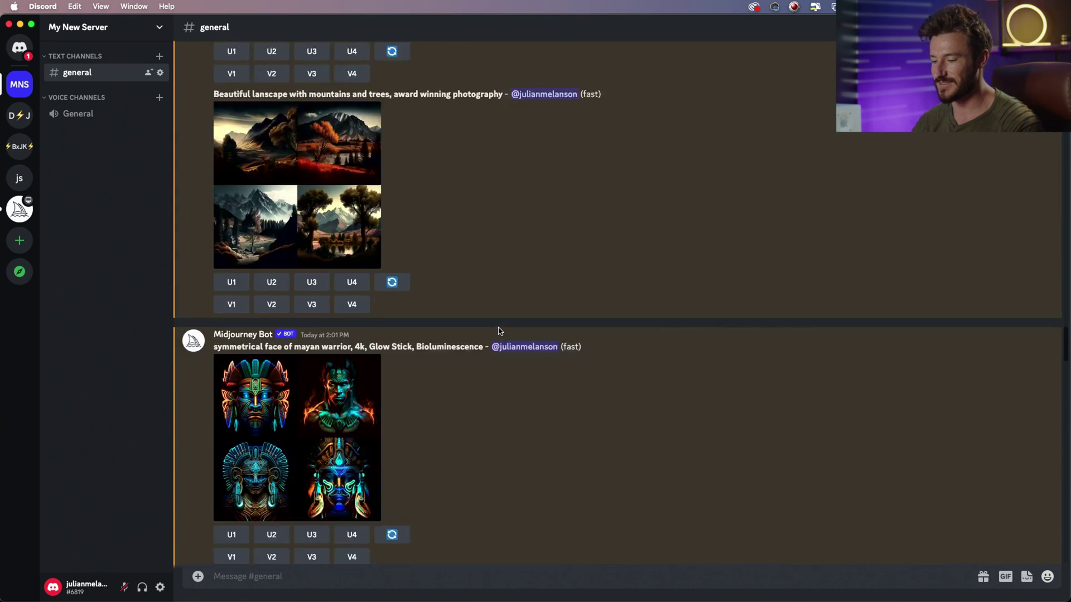
scroll(500, 331, down, 10)
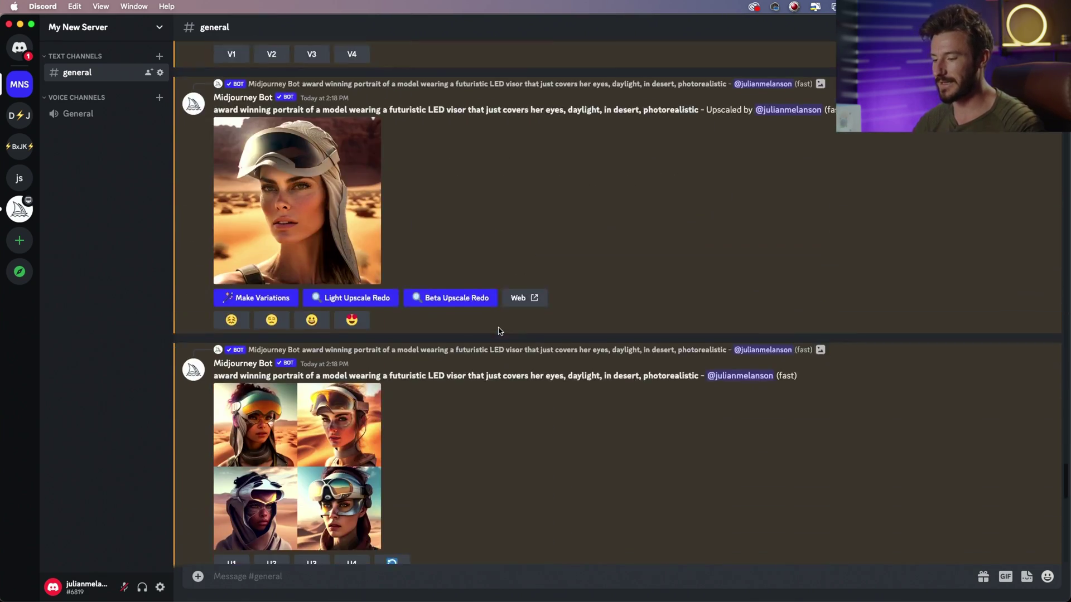
scroll(499, 331, down, 15)
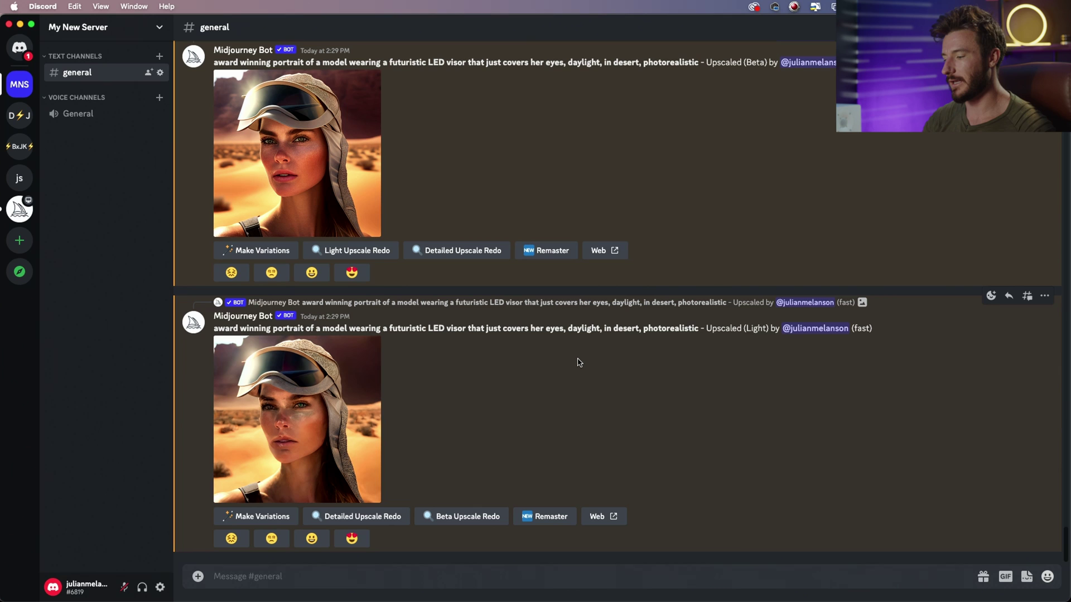
scroll(579, 362, up, 10)
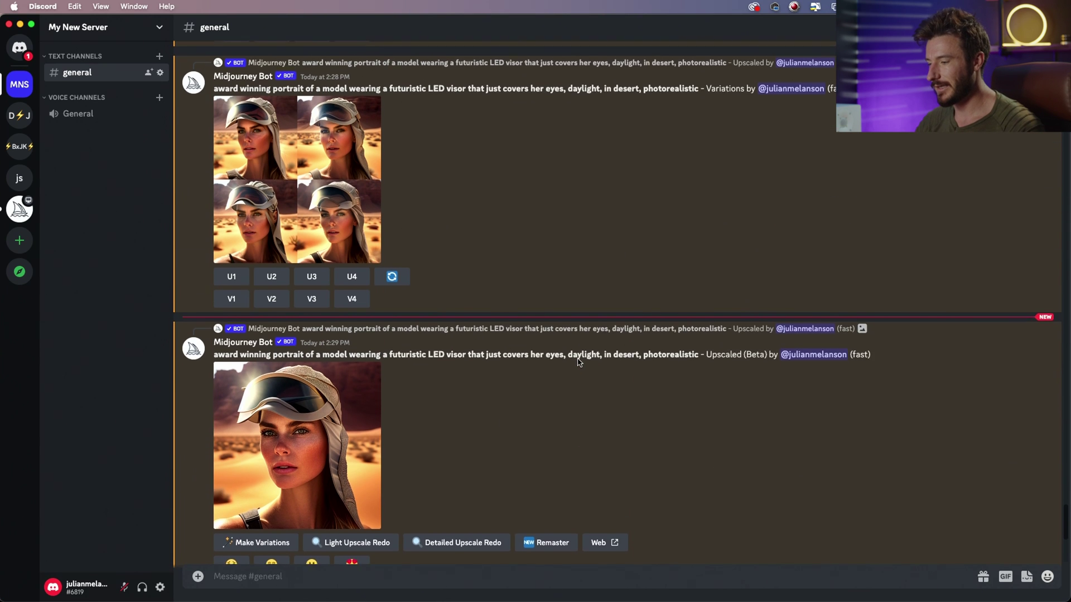
drag(708, 167, 735, 179)
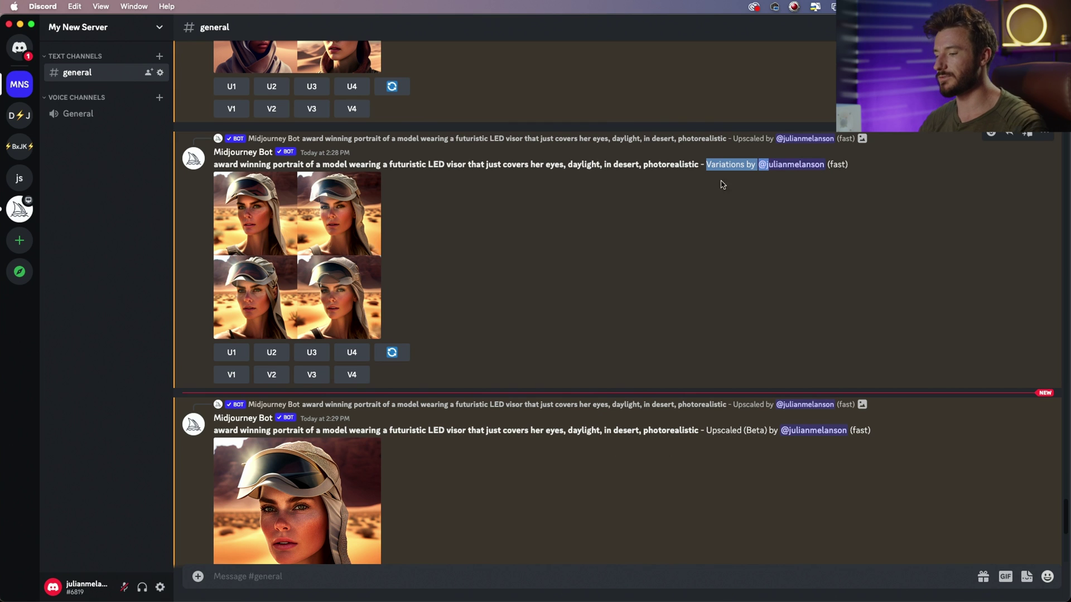
click(724, 193)
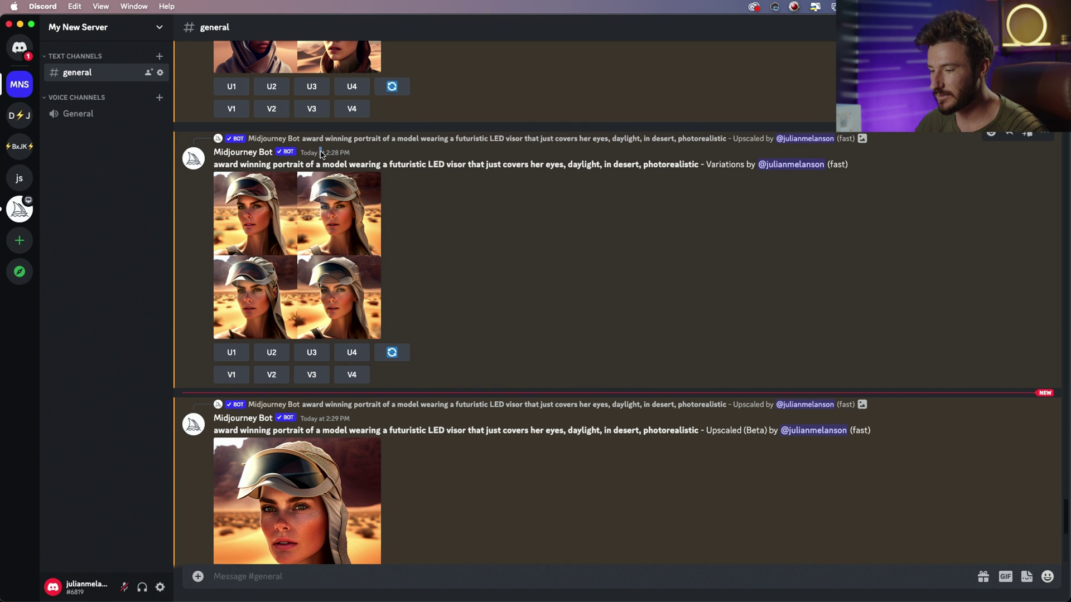
drag(319, 153, 368, 155)
click(714, 208)
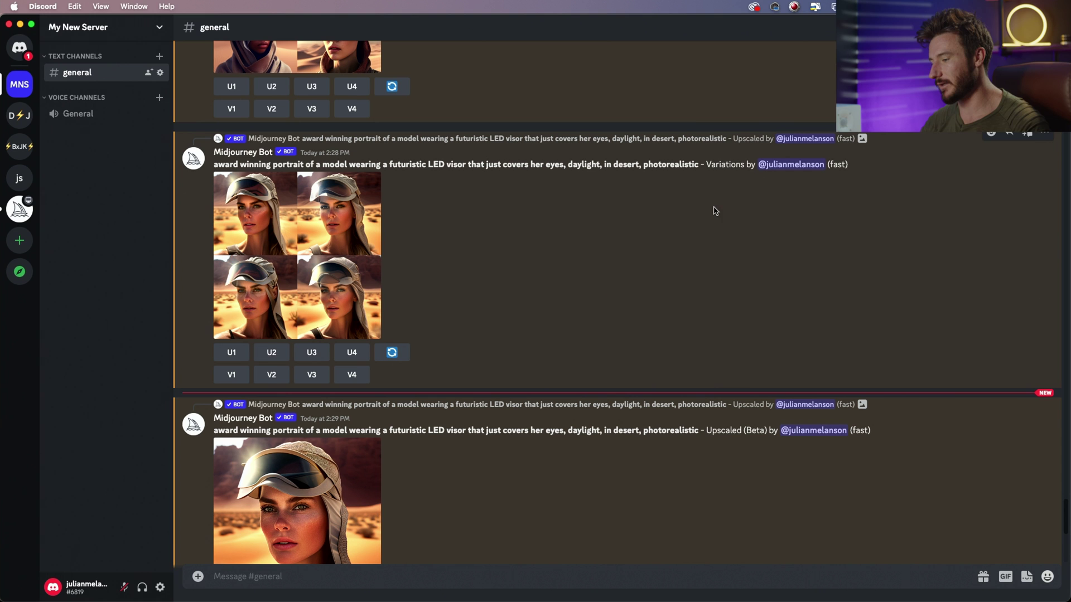
drag(704, 164, 767, 167)
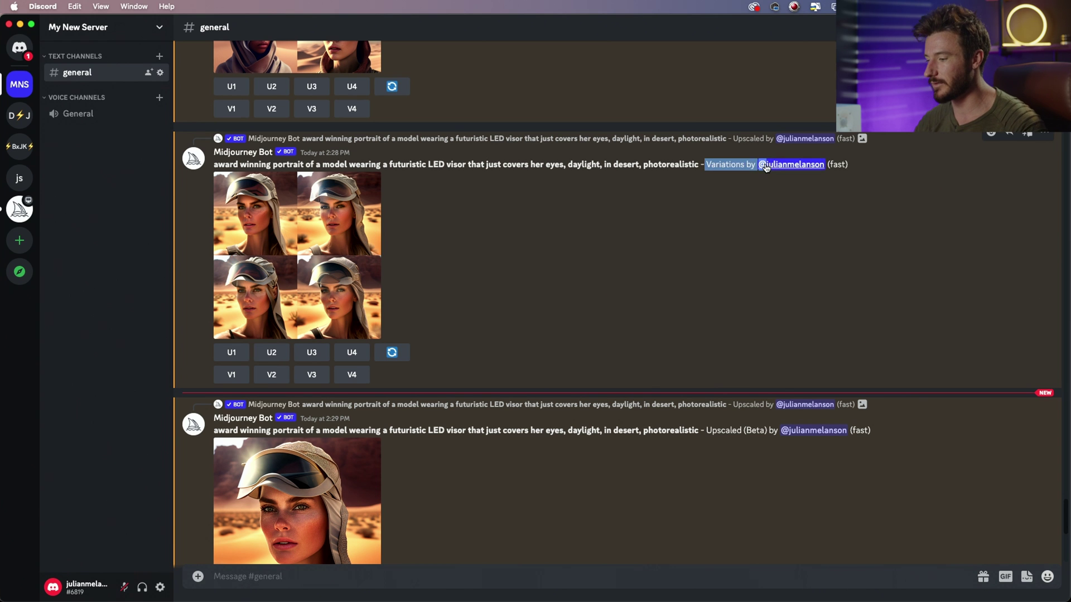
click(304, 222)
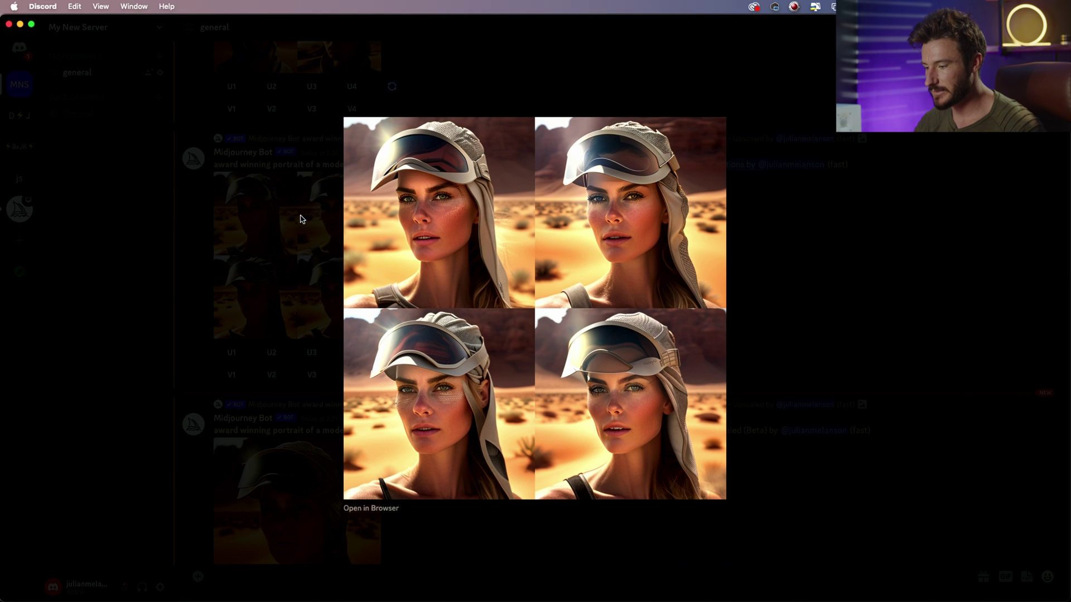
click(831, 242)
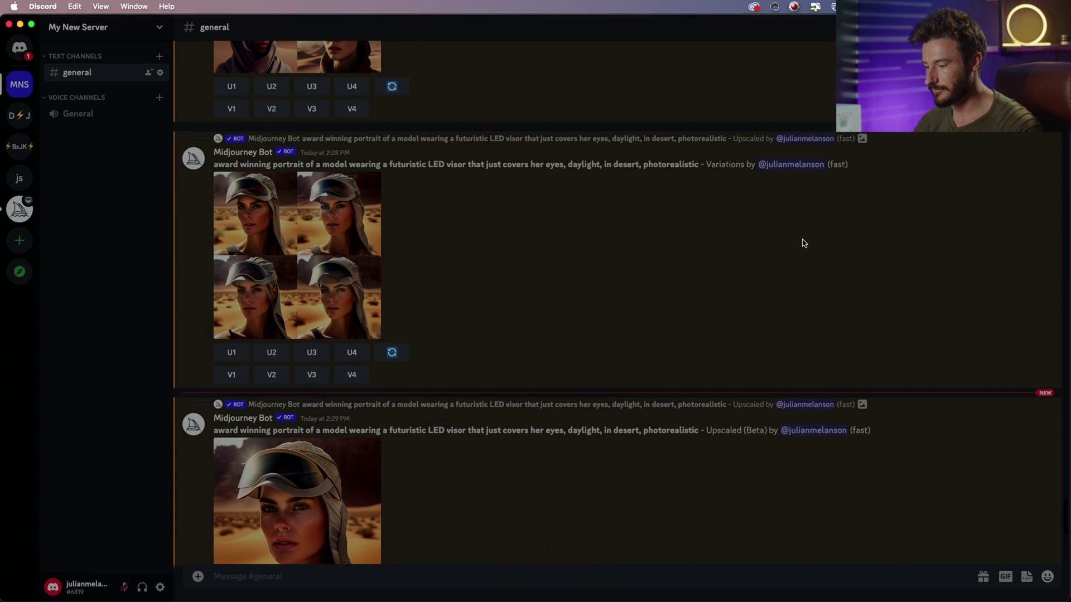
scroll(801, 239, down, 3)
drag(706, 319, 778, 320)
scroll(698, 359, down, 2)
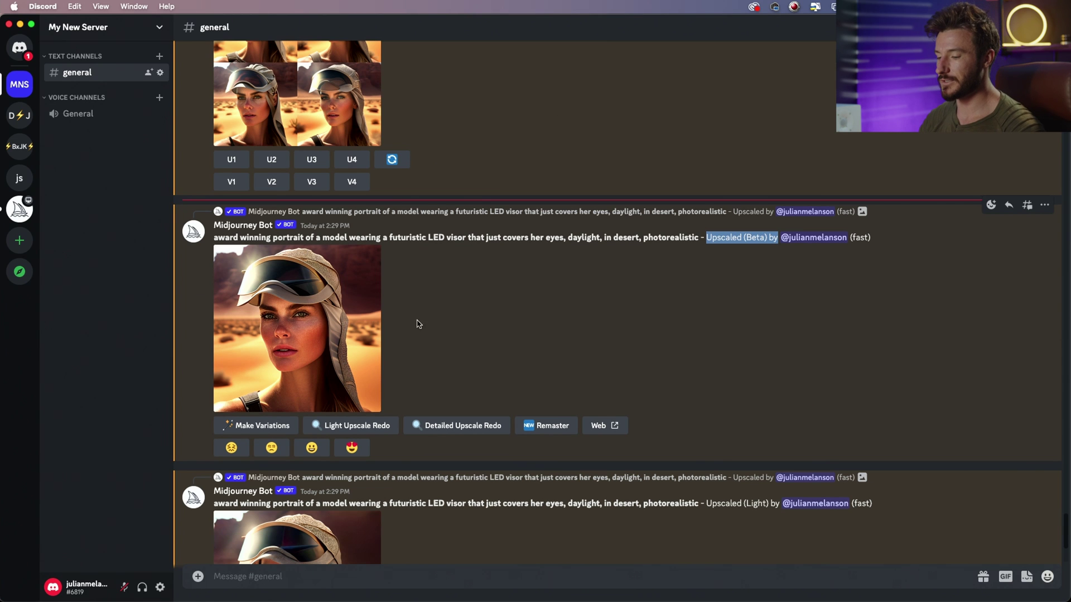
View the beta-upscaled and then the light-upscaled portraits enlarged in turn.
click(308, 317)
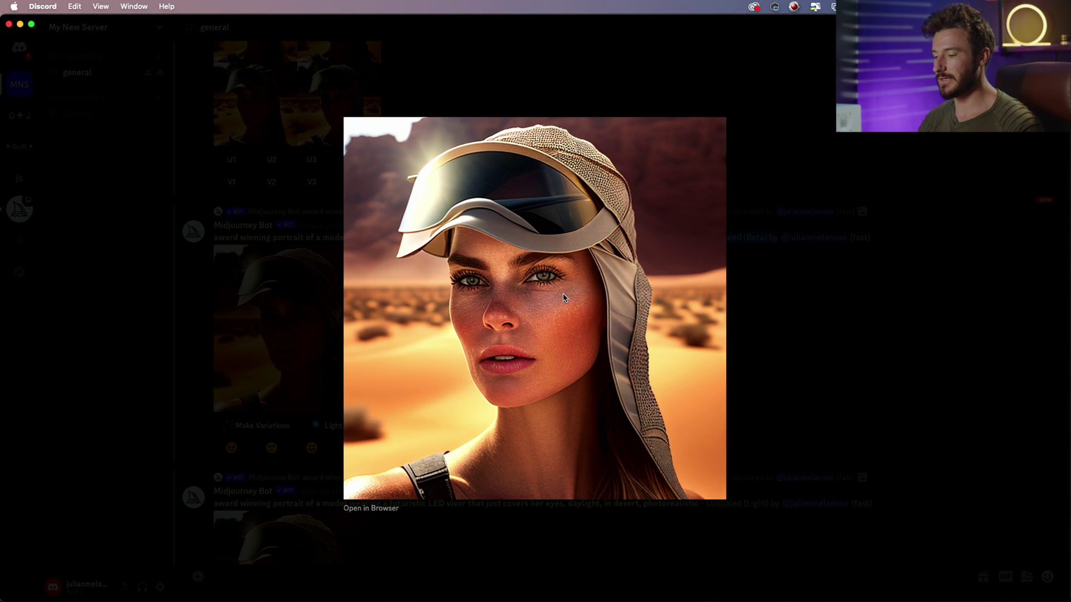
click(862, 316)
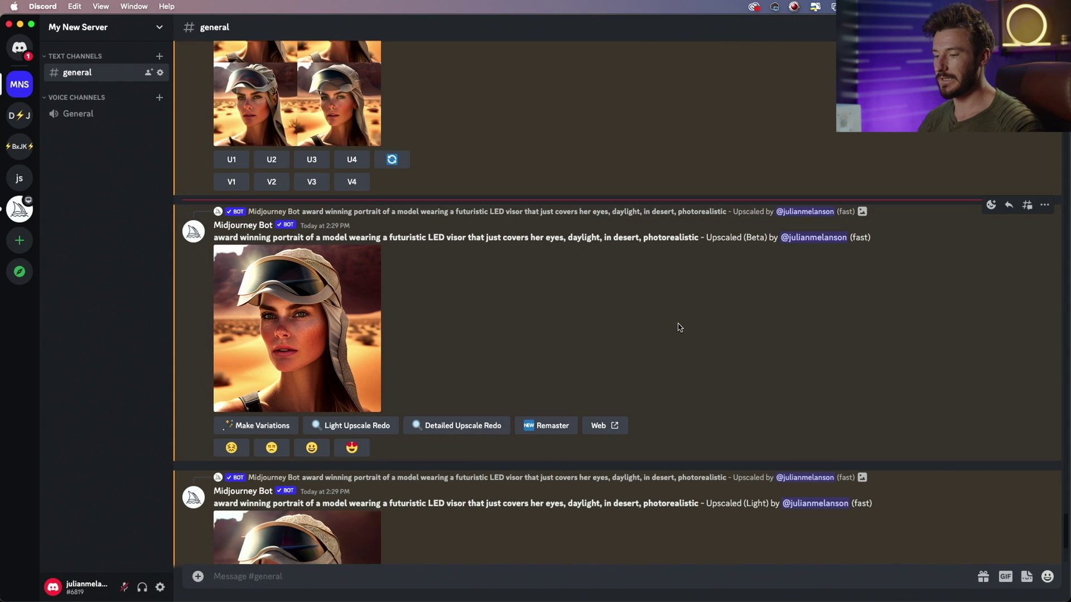
scroll(619, 299, down, 3)
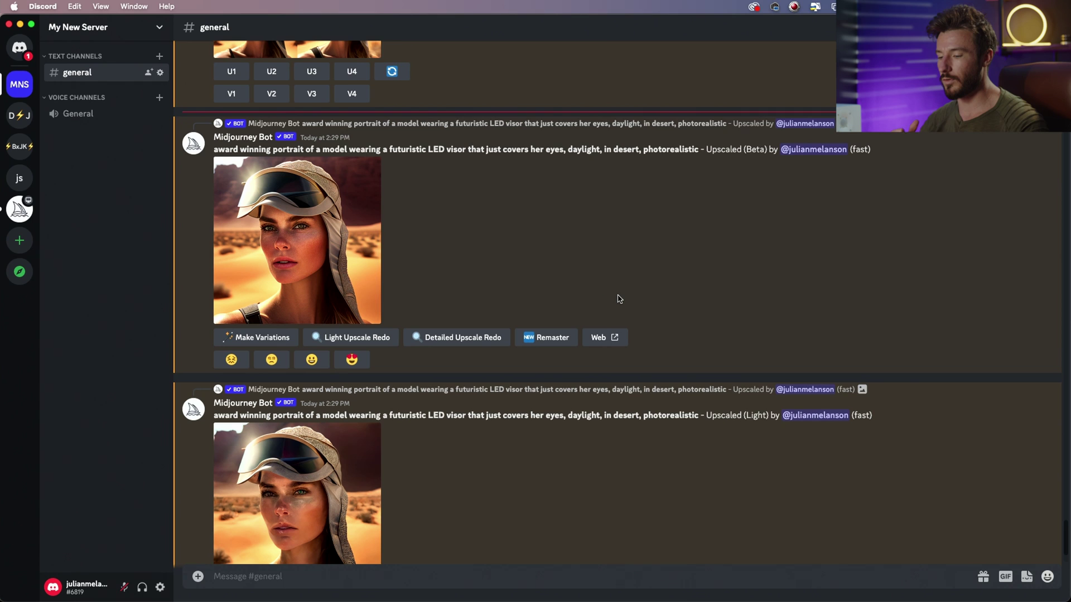
scroll(619, 299, down, 3)
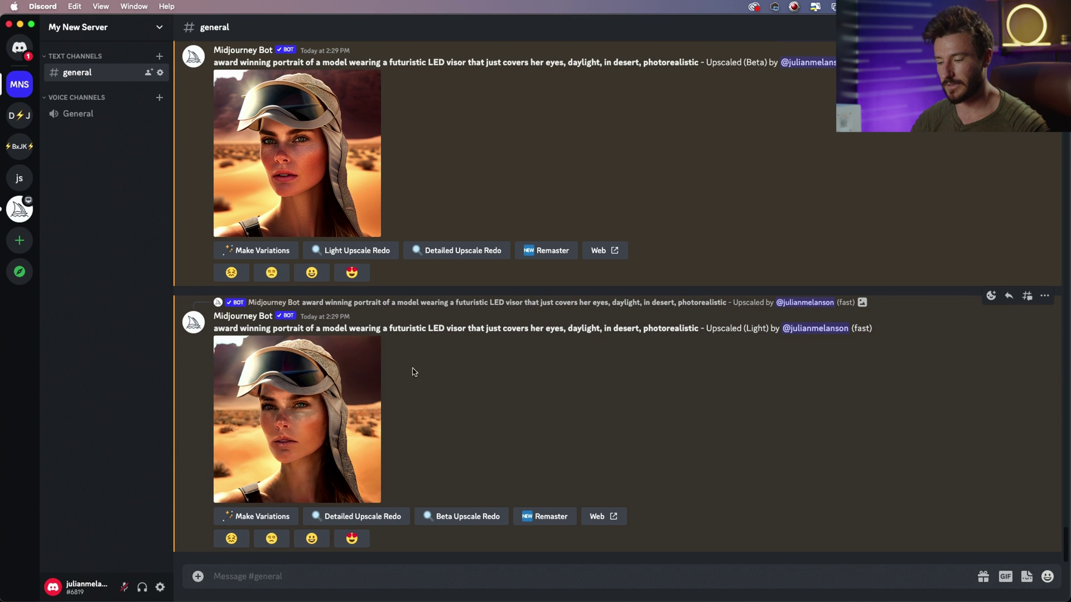
click(352, 398)
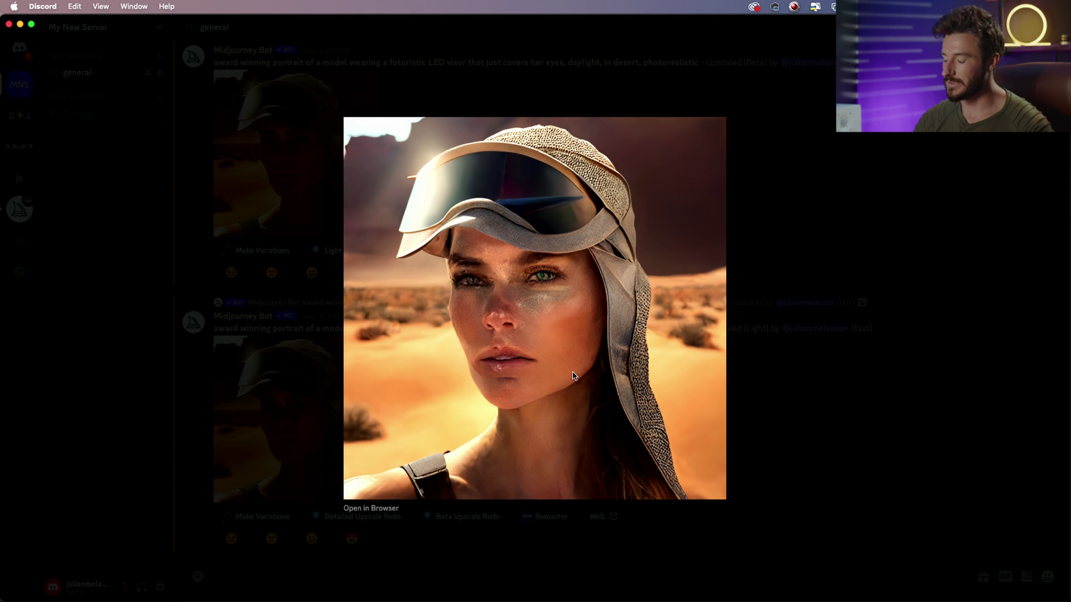
click(832, 379)
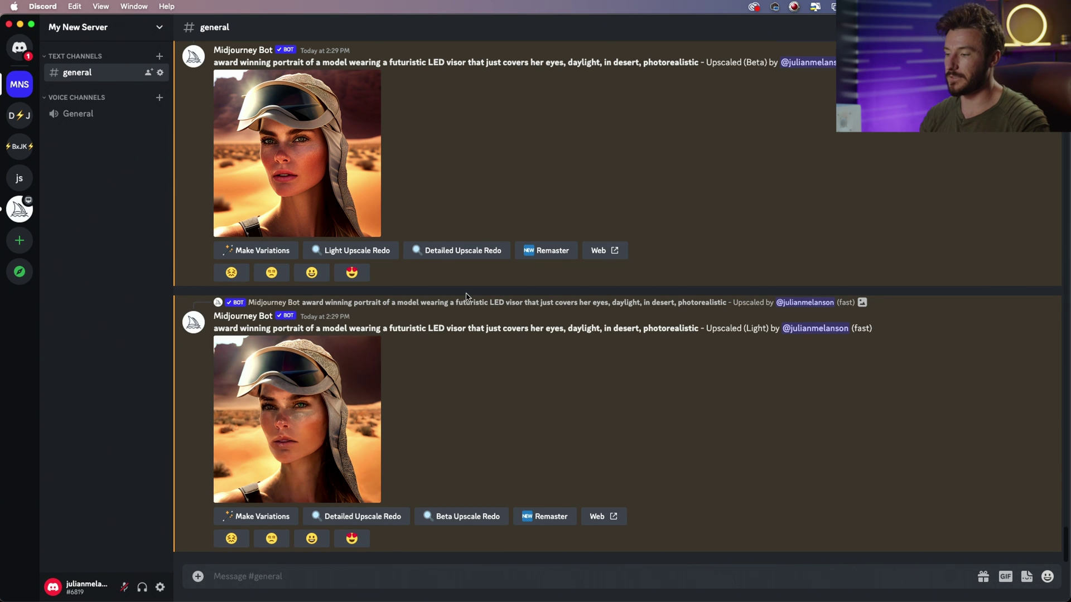
Reopen the light-upscaled portrait enlarged for another look.
scroll(693, 180, up, 3)
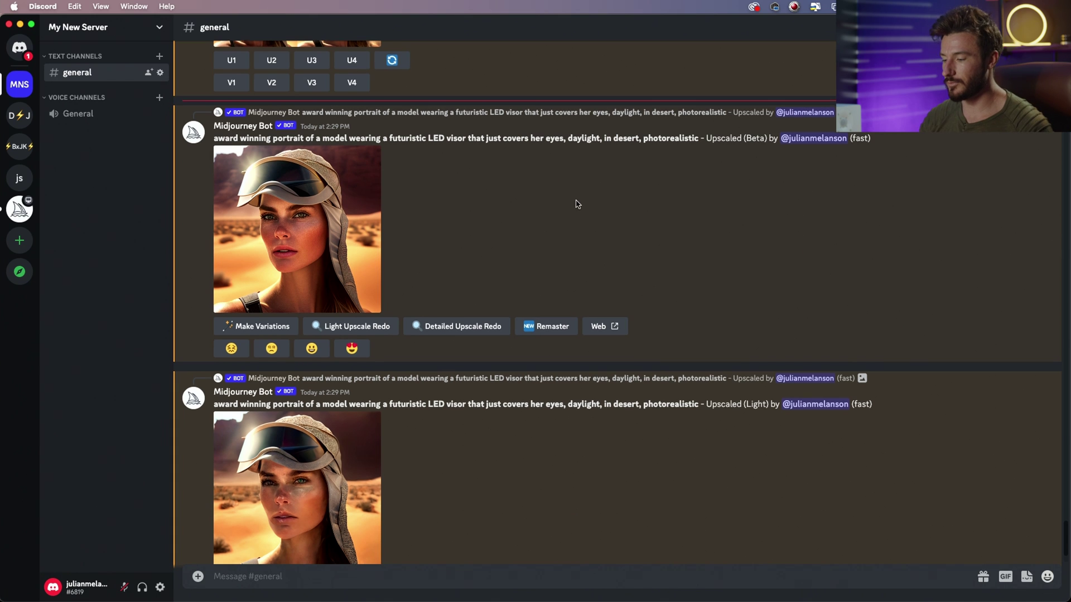
scroll(577, 204, down, 2)
scroll(577, 204, down, 1)
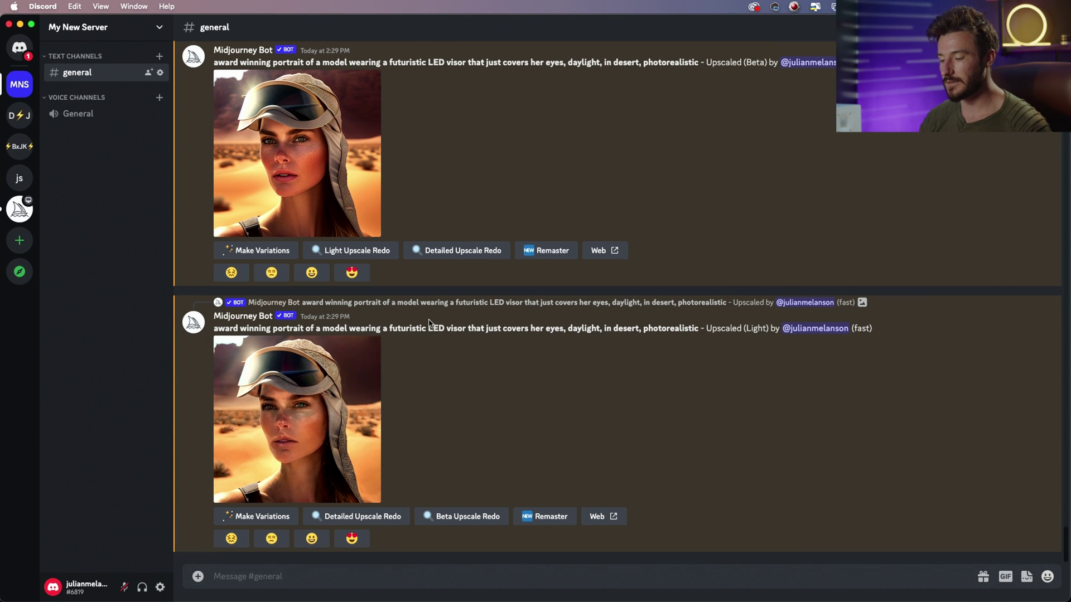
click(363, 360)
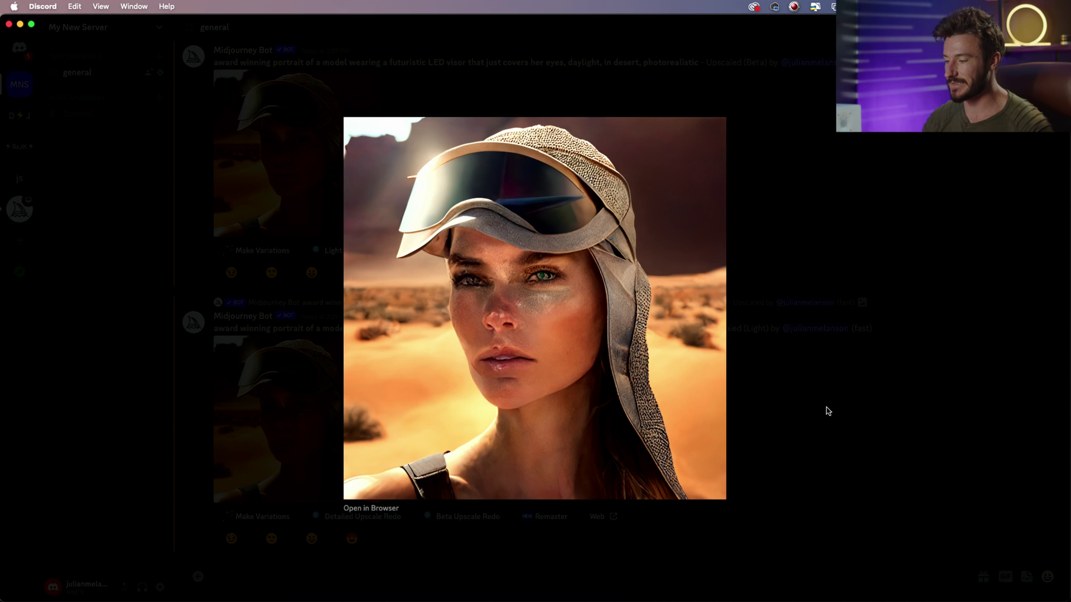
click(827, 410)
Compare the beta upscale enlarged, then reopen the Beta-upscaled portrait at full size.
scroll(707, 283, up, 2)
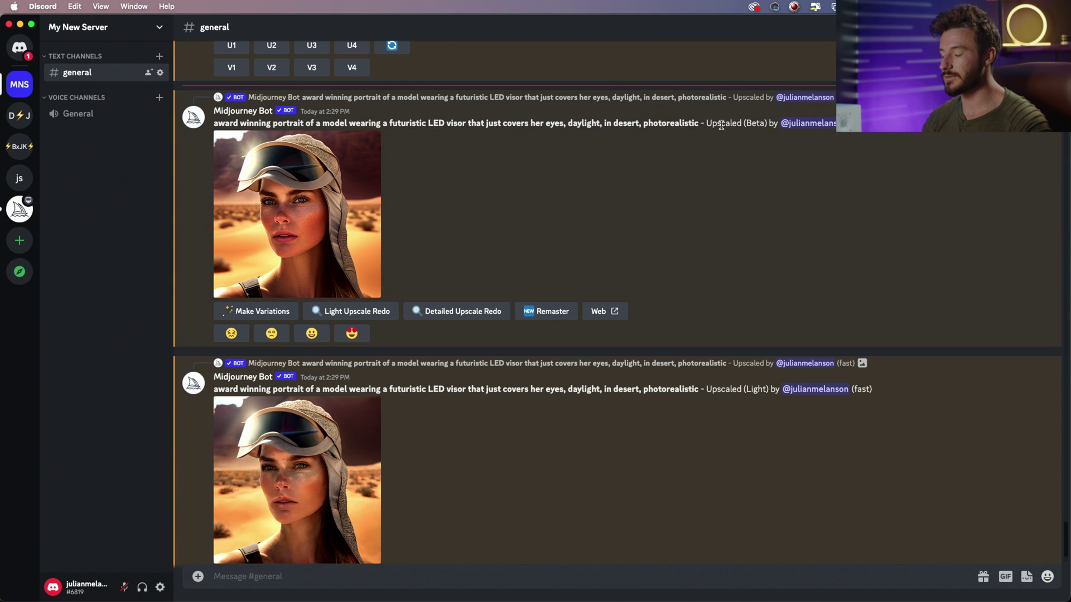
drag(713, 123, 736, 124)
click(341, 228)
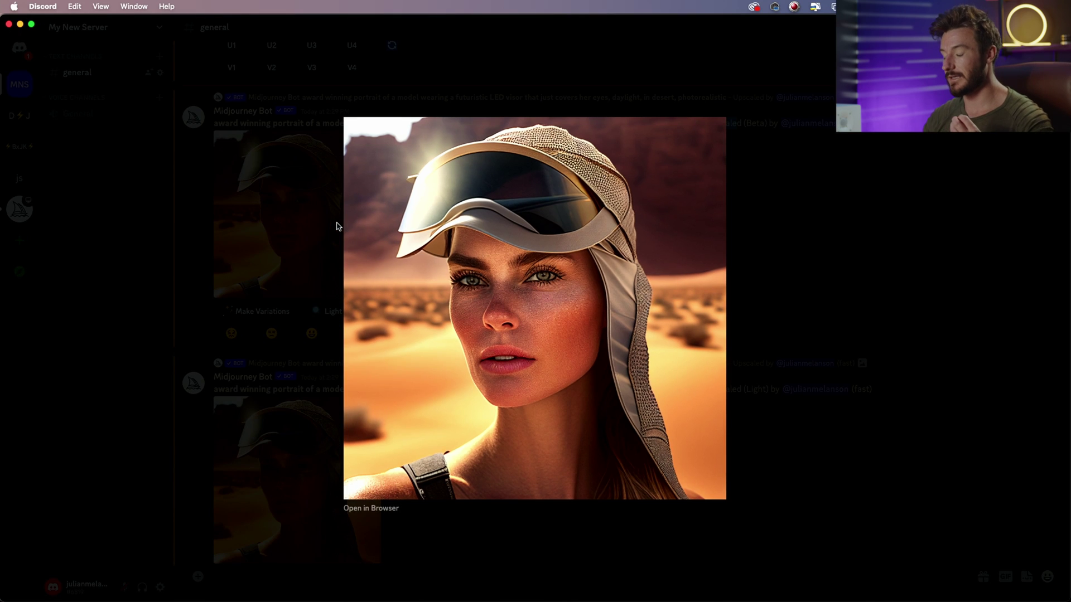
click(829, 215)
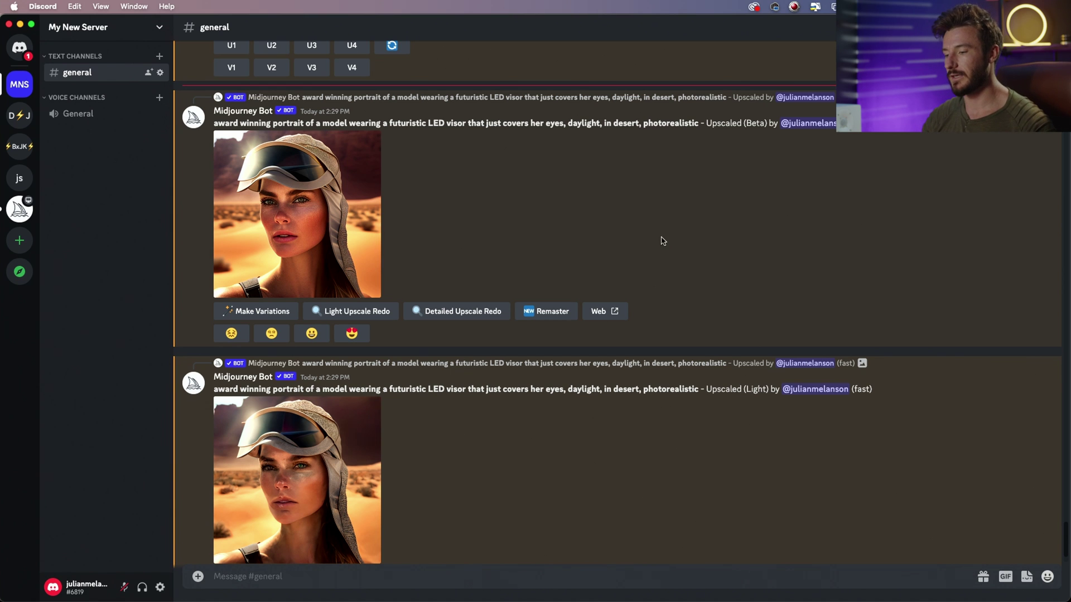
scroll(509, 261, up, 4)
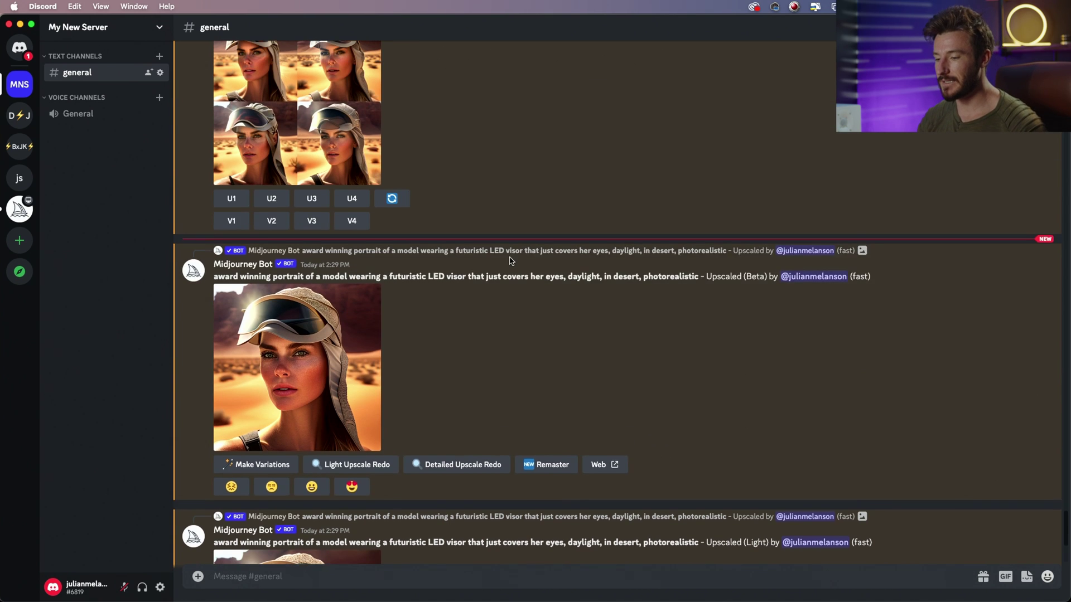
click(360, 406)
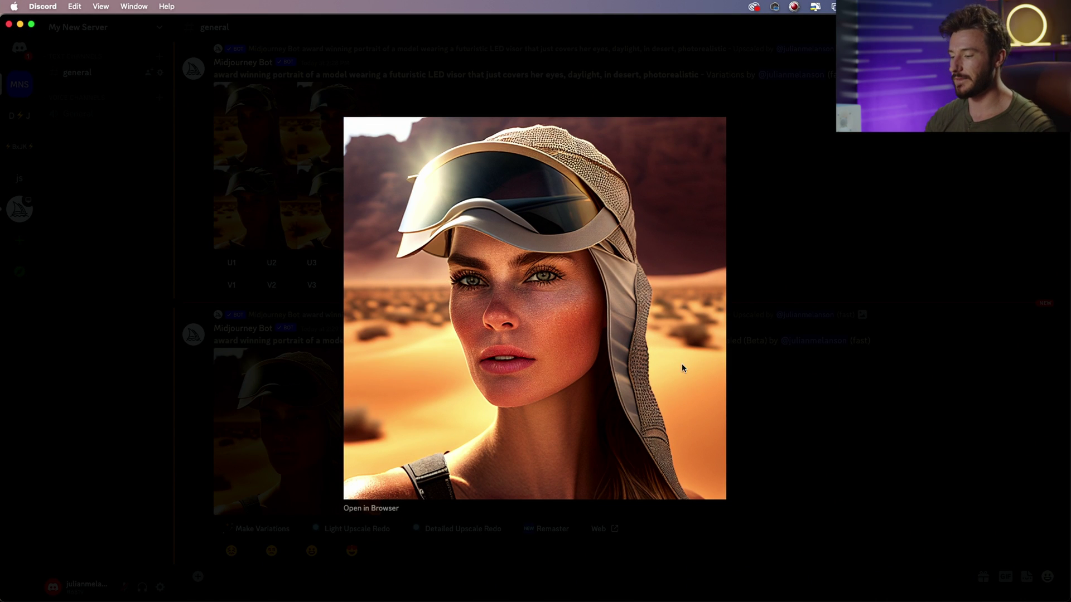
click(810, 425)
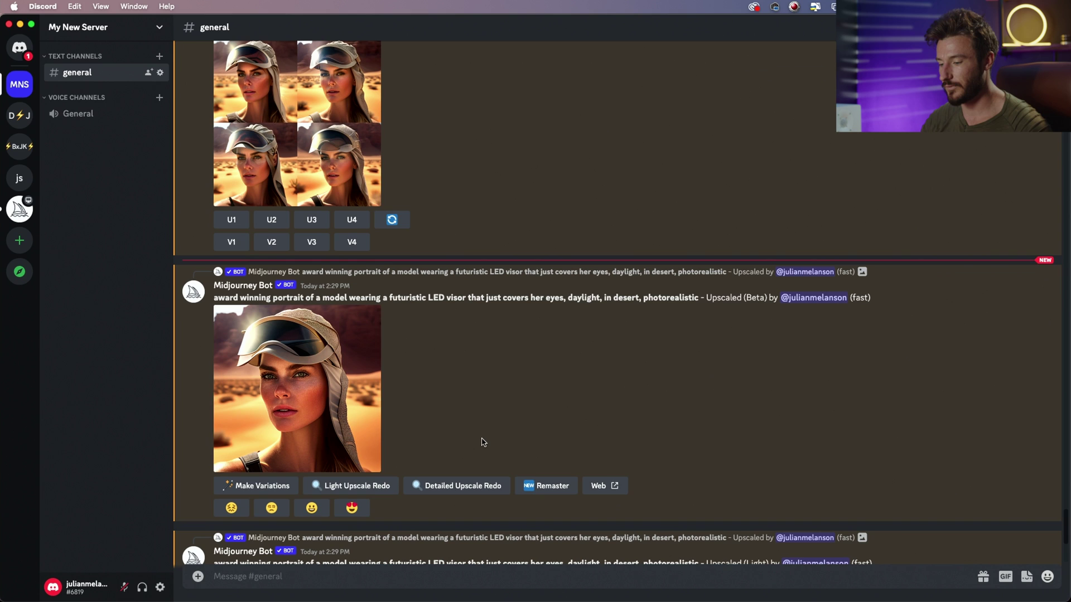
click(360, 389)
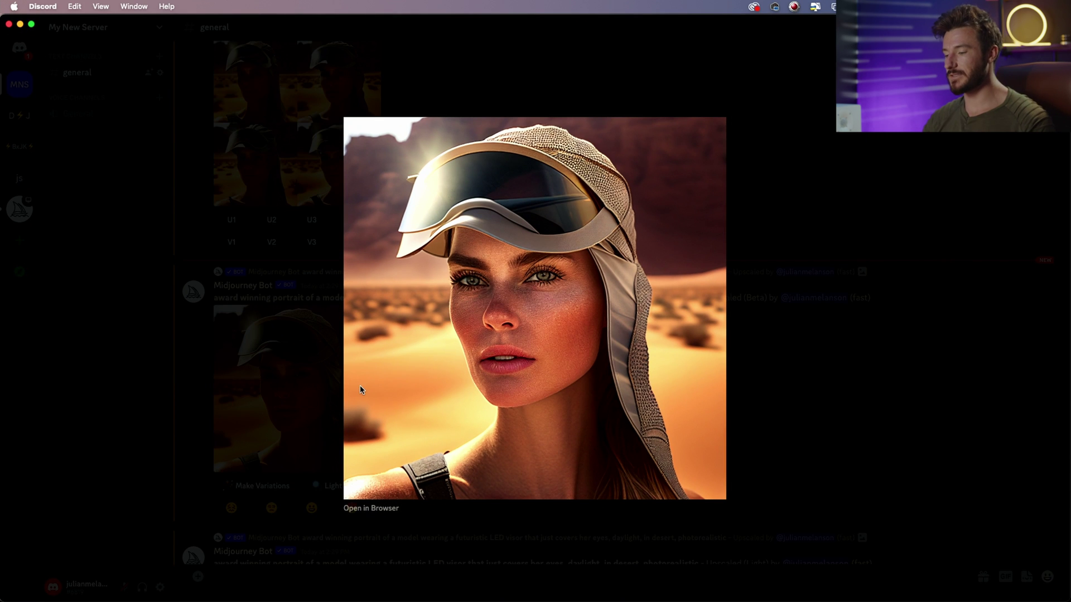
Save the enlarged beta portrait to Downloads with 'BETA UPSCALE V1' prefixed to its file name.
right_click(547, 274)
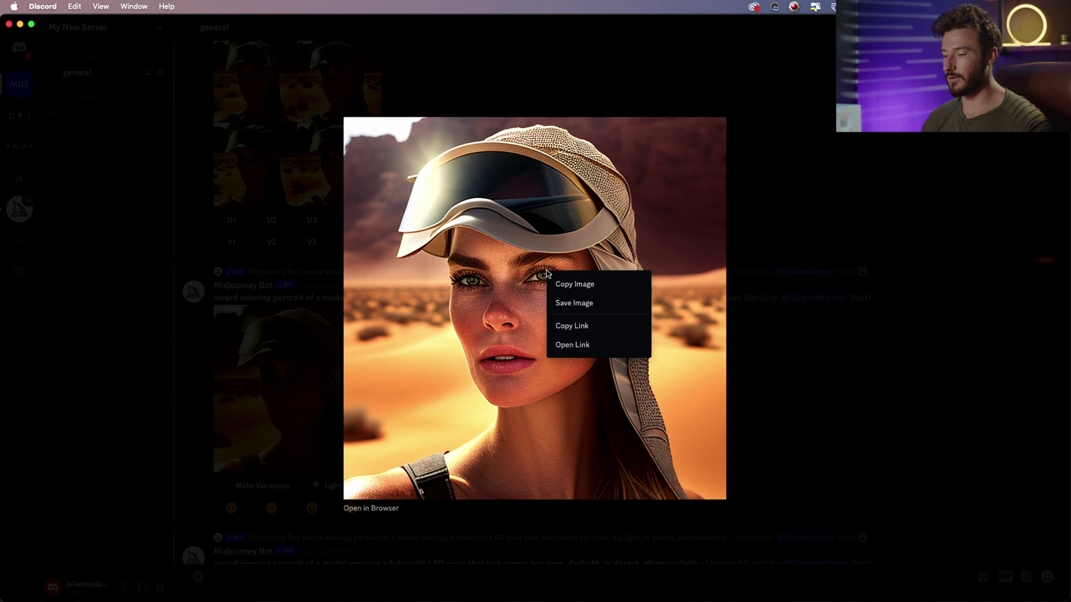
click(595, 304)
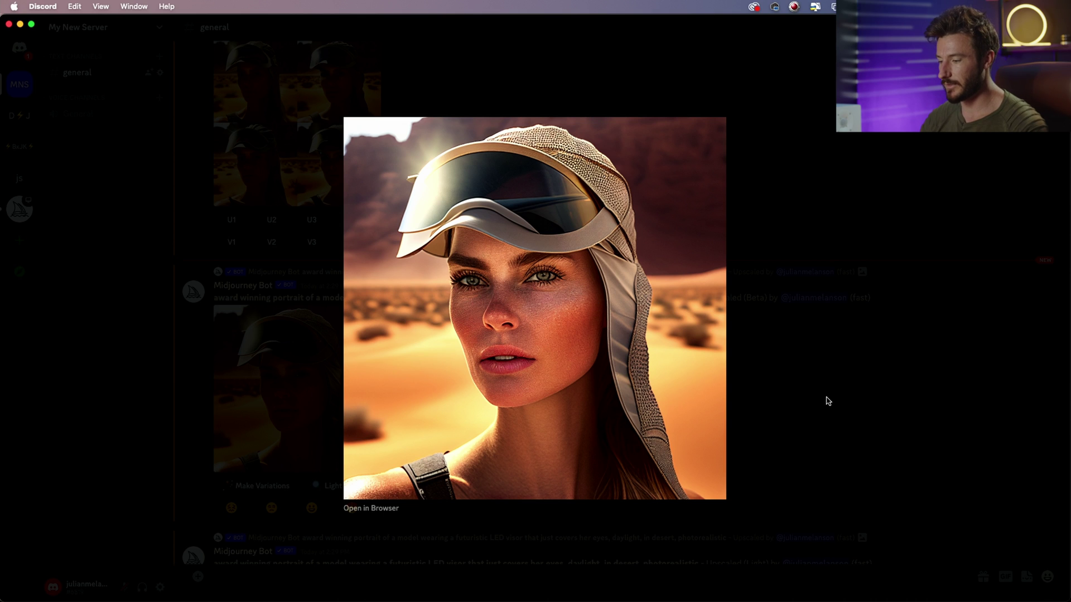
click(504, 169)
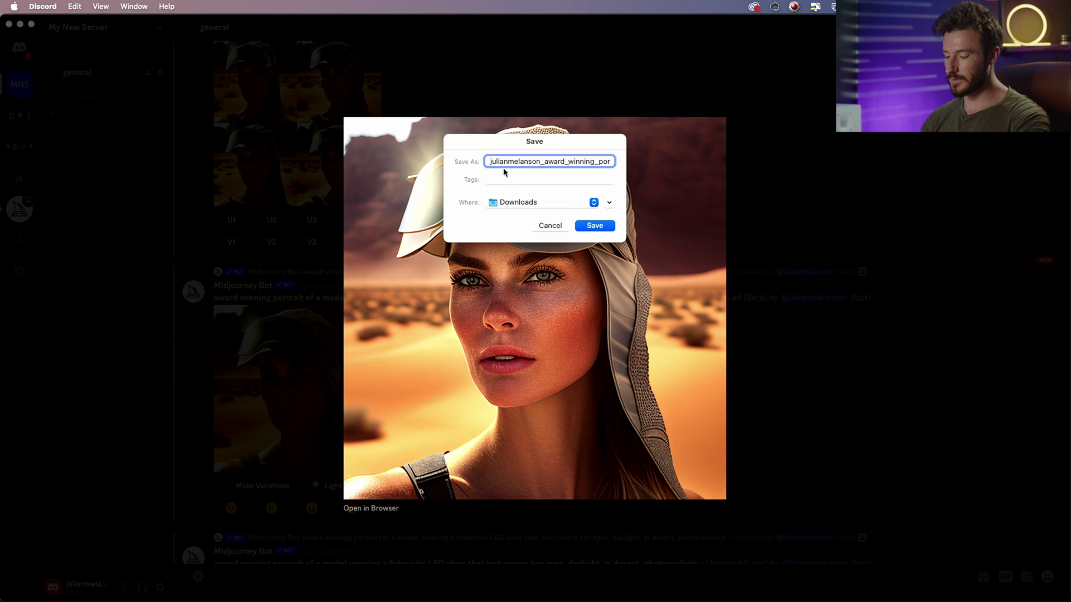
text(BETA )
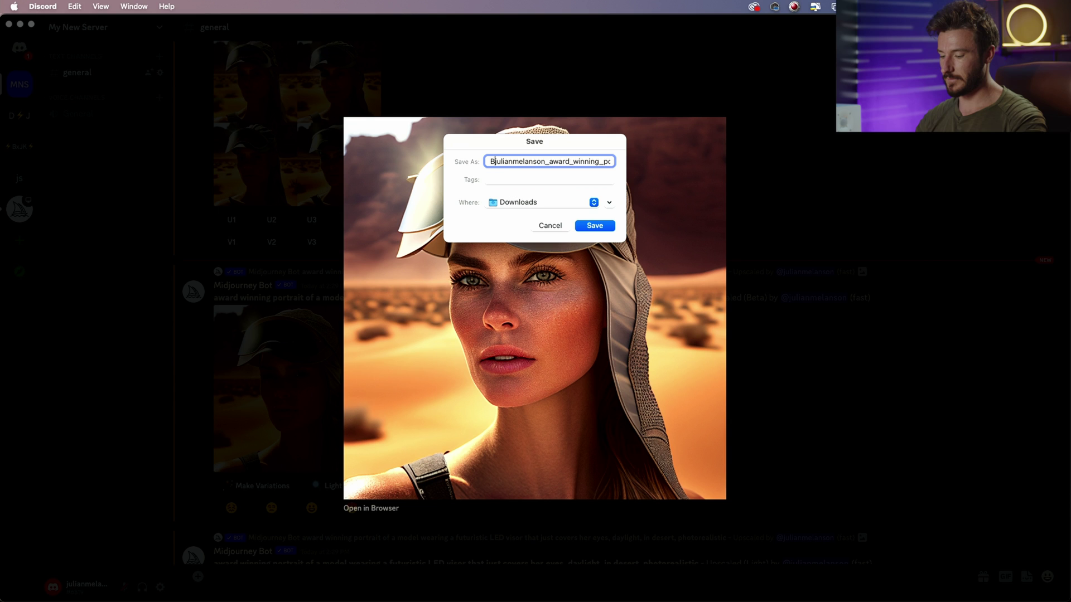
text(UPSCLA)
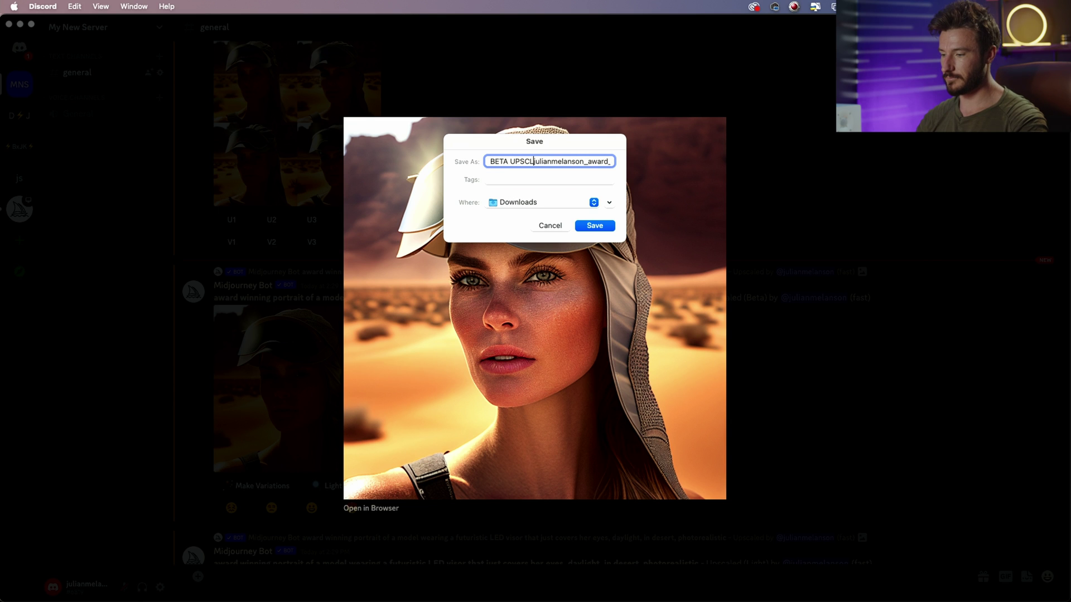
key(BackSpace)
key(BackSpace)
key(BackSpace)
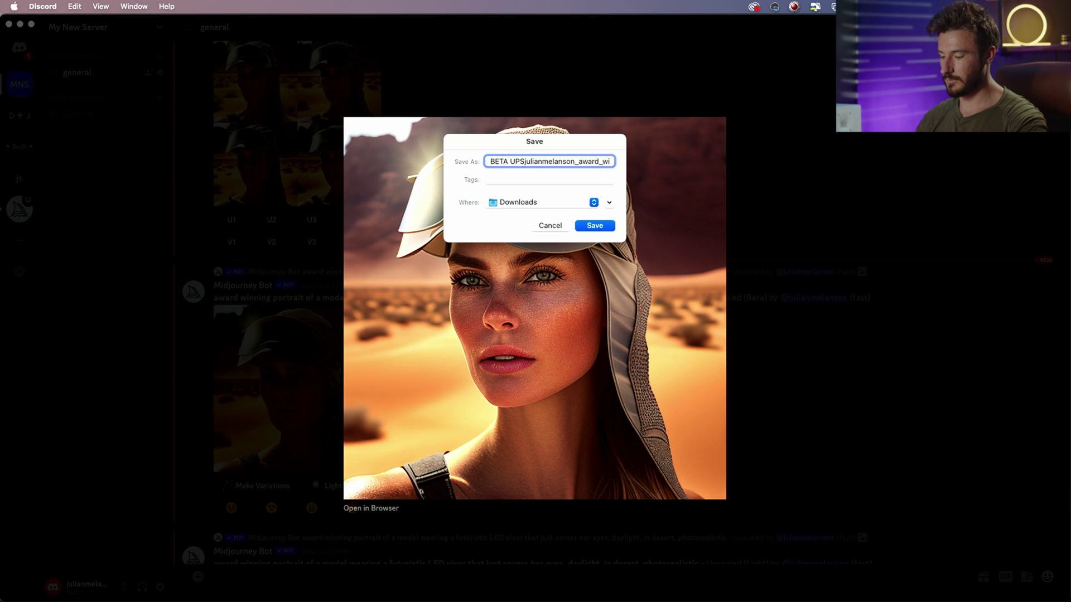
text(CALE V1)
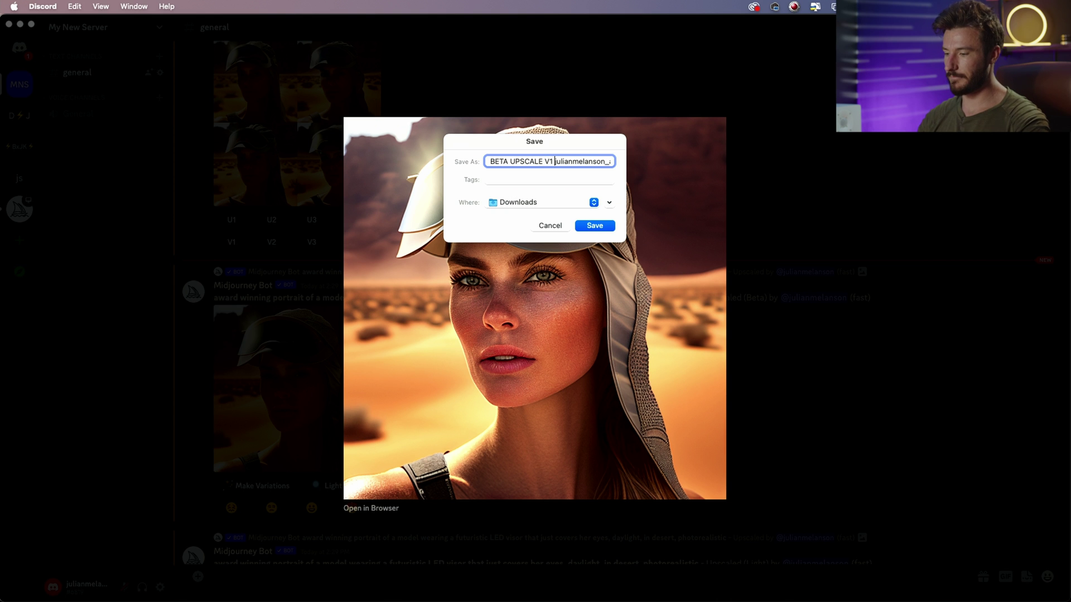
key(Return)
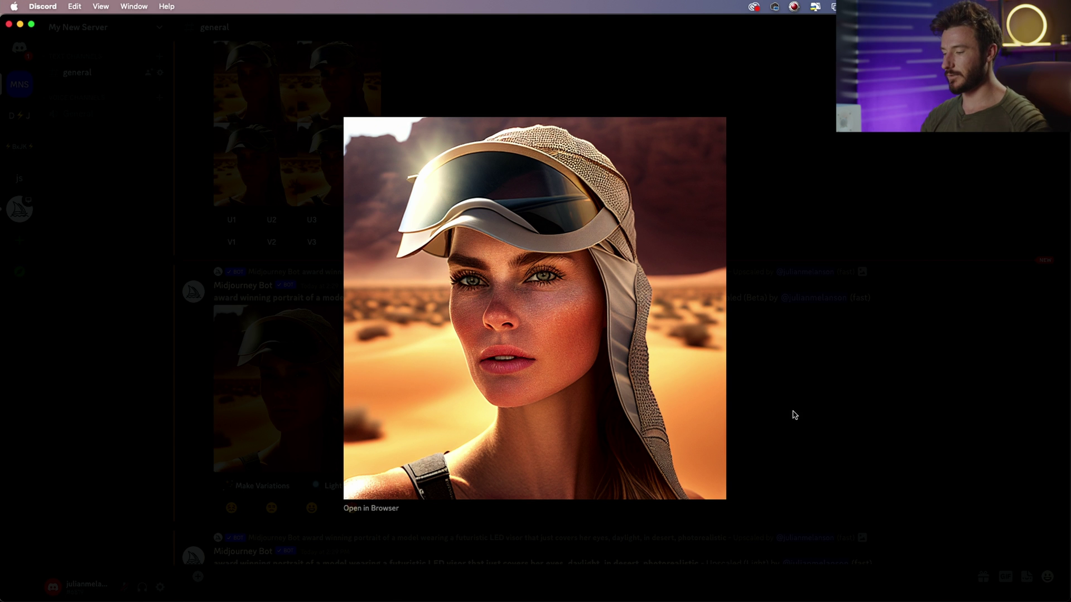
click(791, 413)
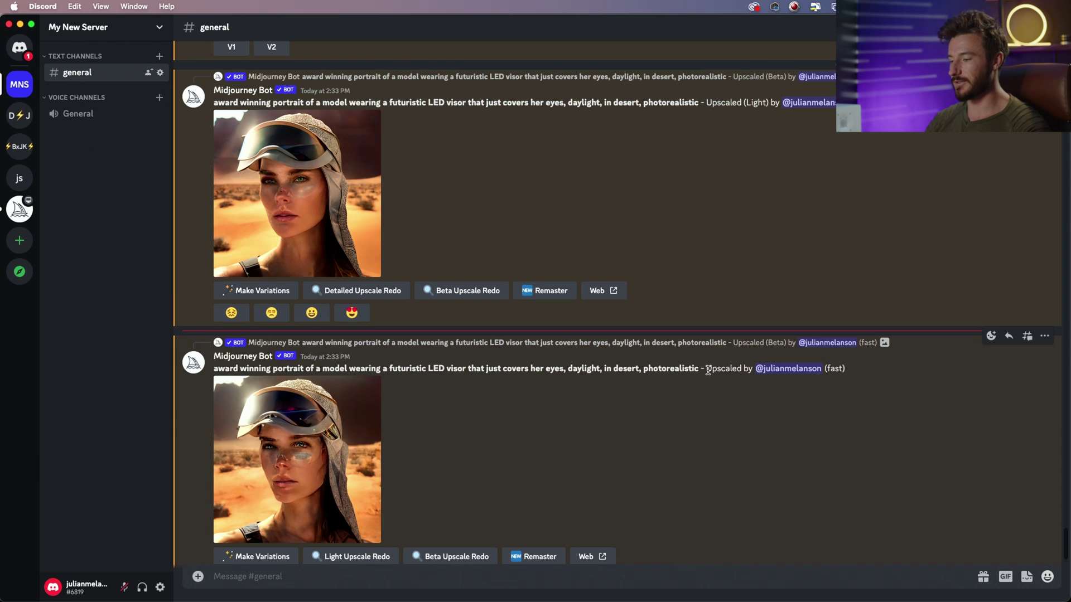
View the lower and upper upscaled portraits enlarged one after the other.
drag(708, 371, 779, 369)
click(362, 466)
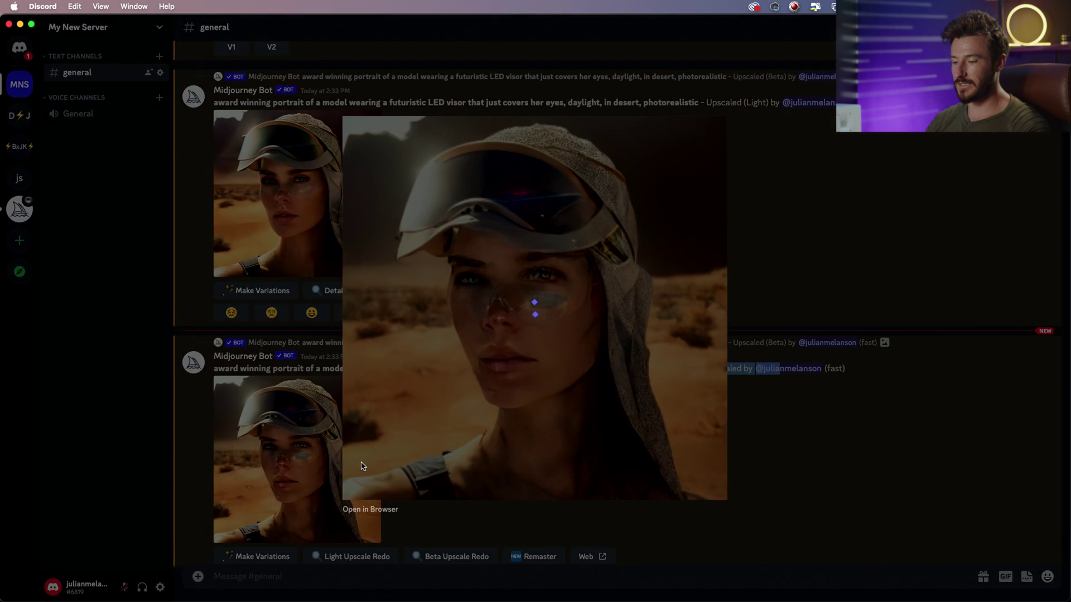
click(850, 457)
scroll(599, 243, up, 1)
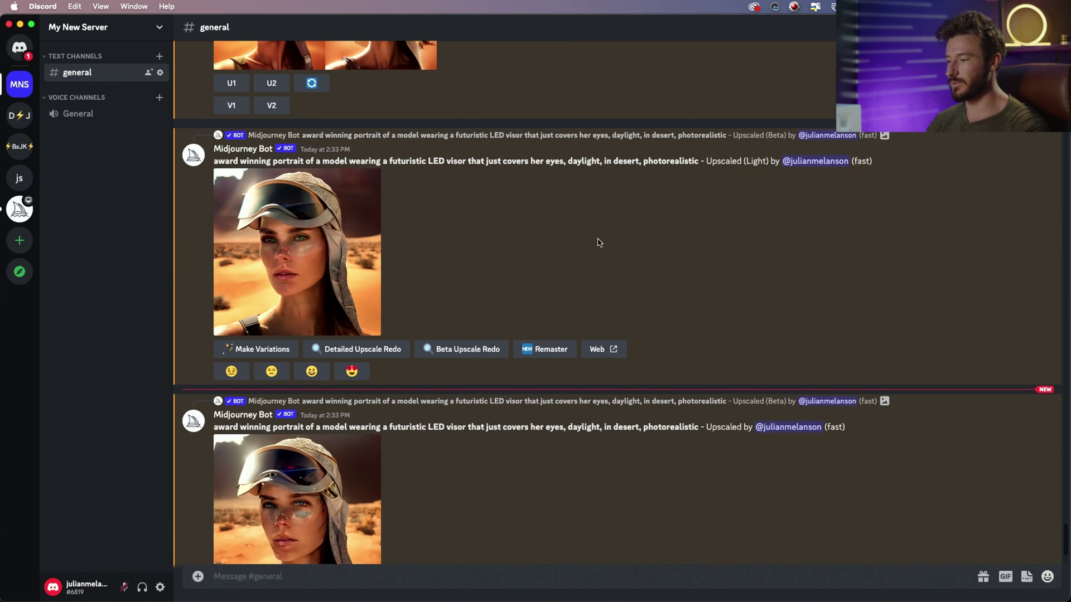
click(310, 264)
click(873, 296)
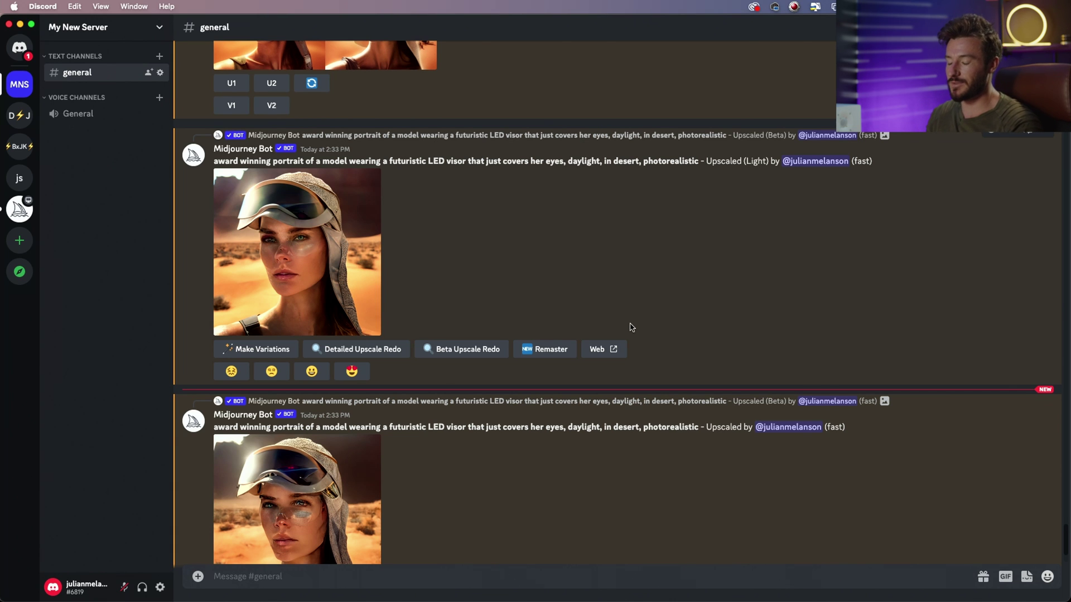
Scroll back up and view the Beta-upscaled portrait at full size.
scroll(631, 328, up, 5)
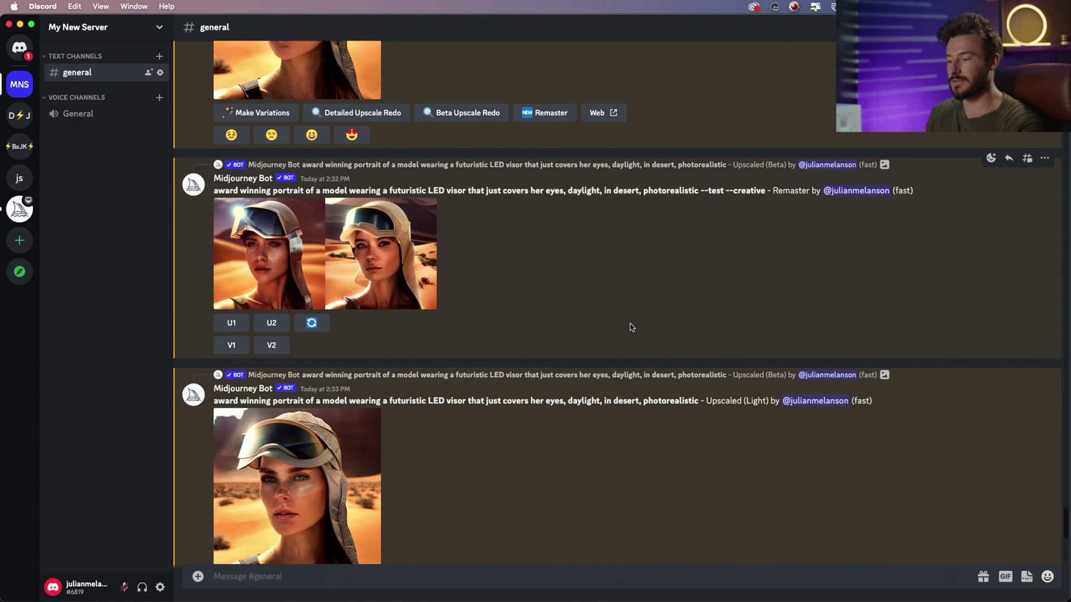
scroll(632, 327, up, 6)
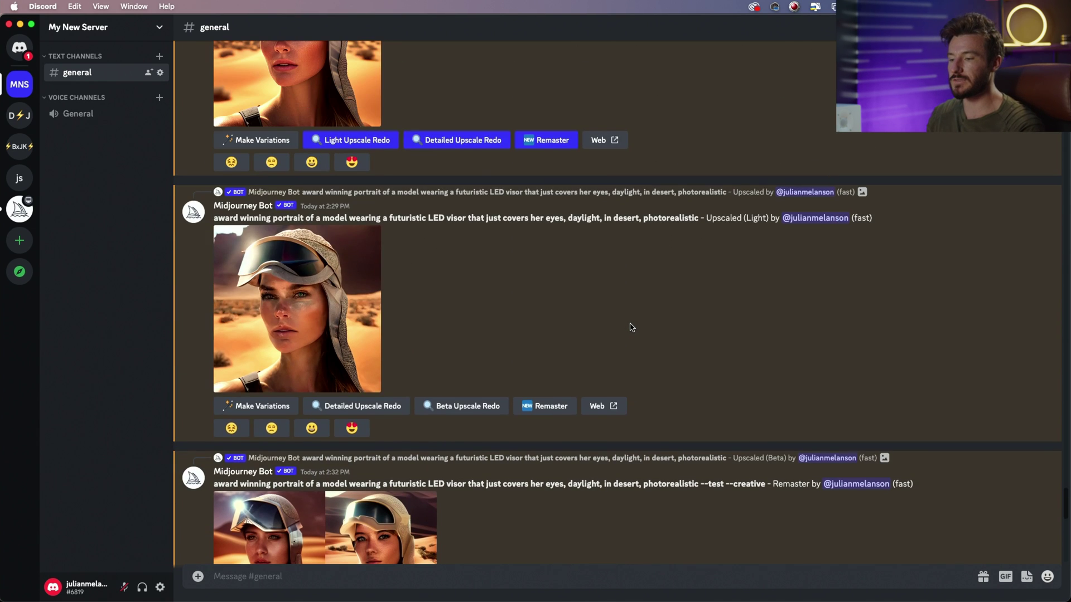
scroll(631, 327, up, 2)
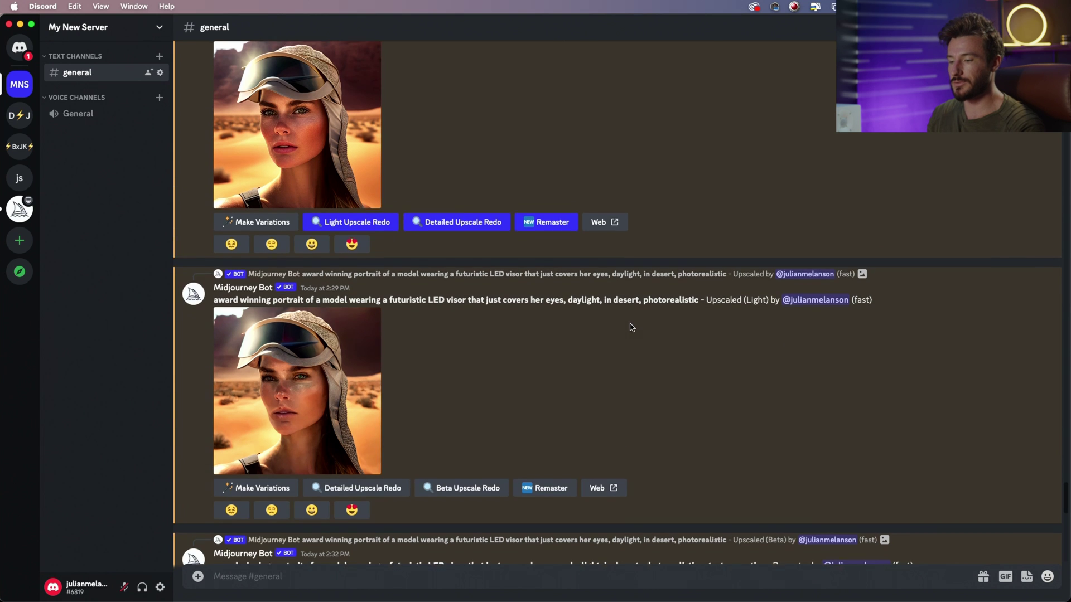
scroll(629, 325, up, 3)
click(284, 307)
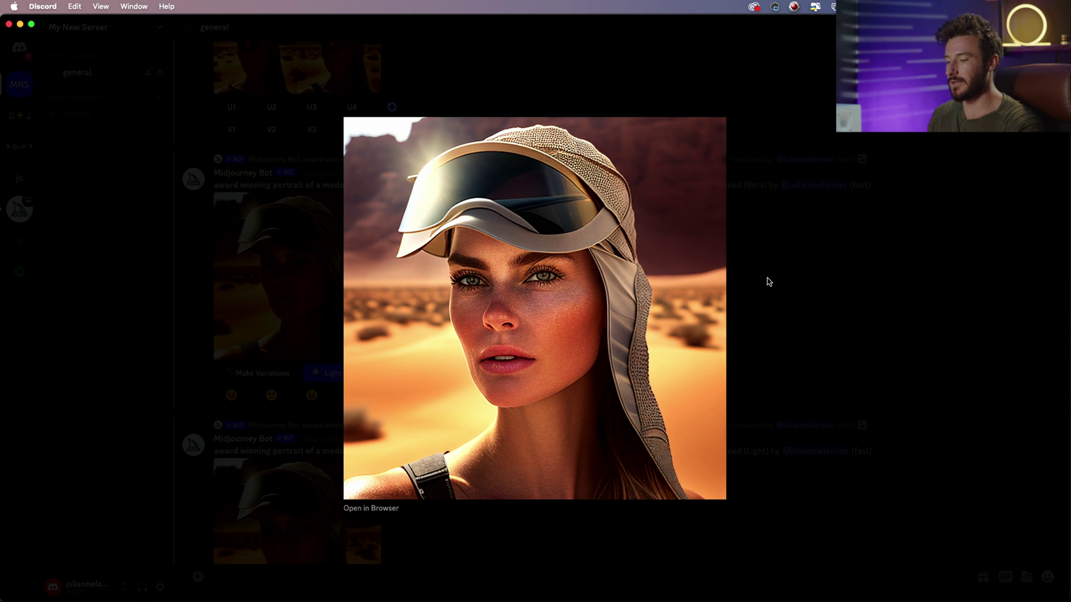
click(776, 300)
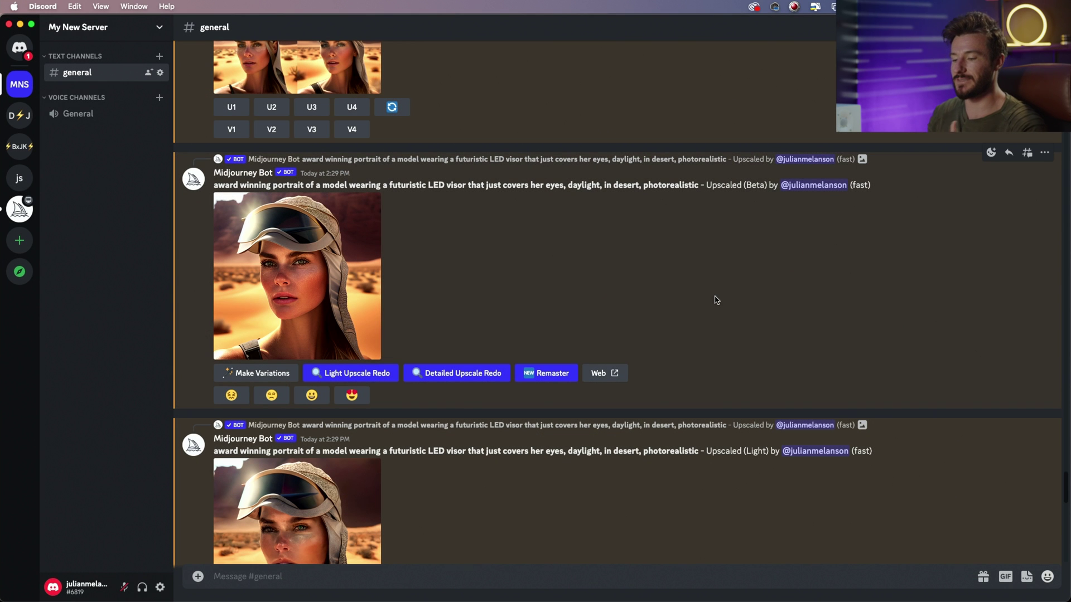
Scroll down to the 2:32 PM Remaster pair and open the upscaled portrait enlarged.
scroll(589, 329, down, 2)
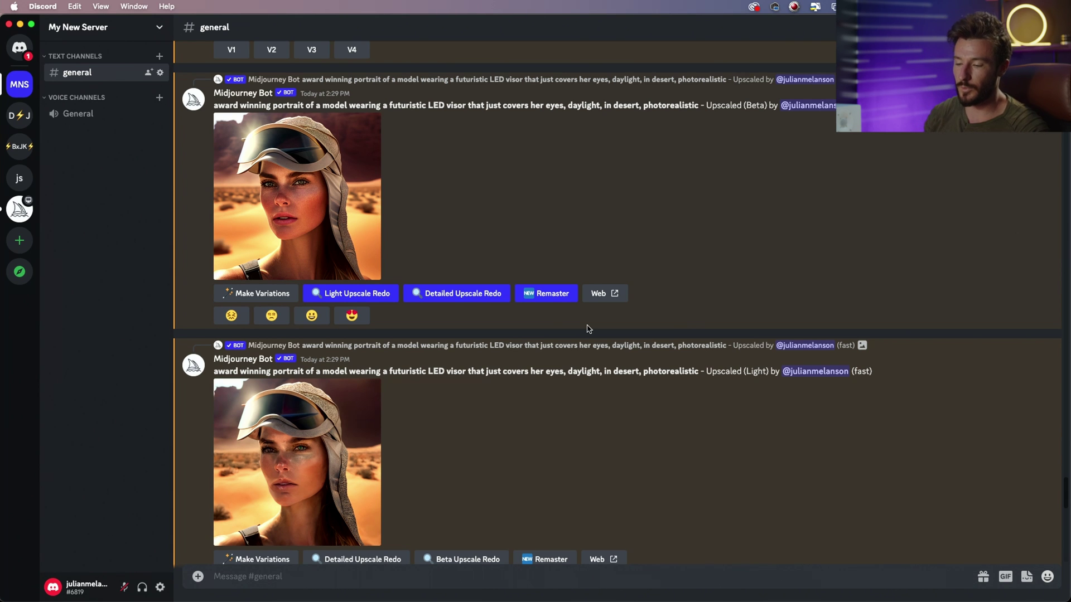
scroll(474, 314, down, 5)
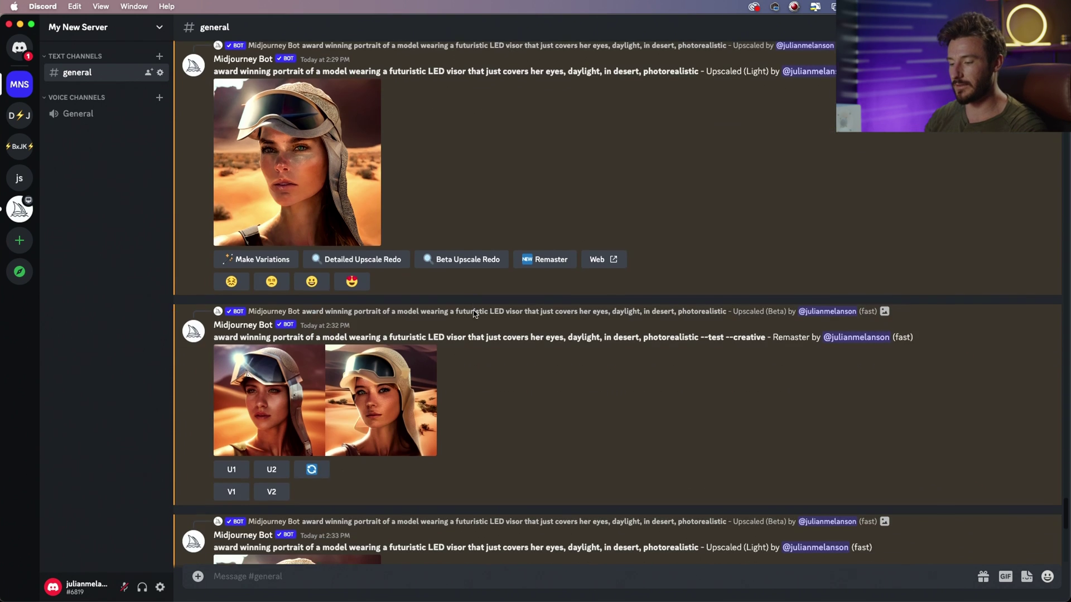
scroll(475, 314, down, 1)
scroll(506, 438, down, 5)
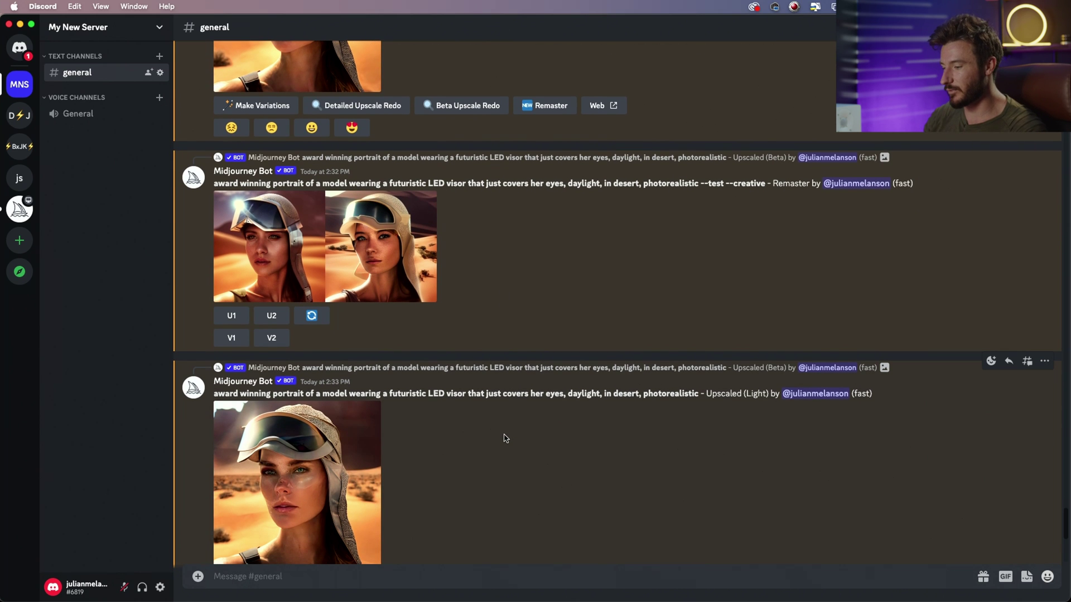
scroll(506, 438, down, 3)
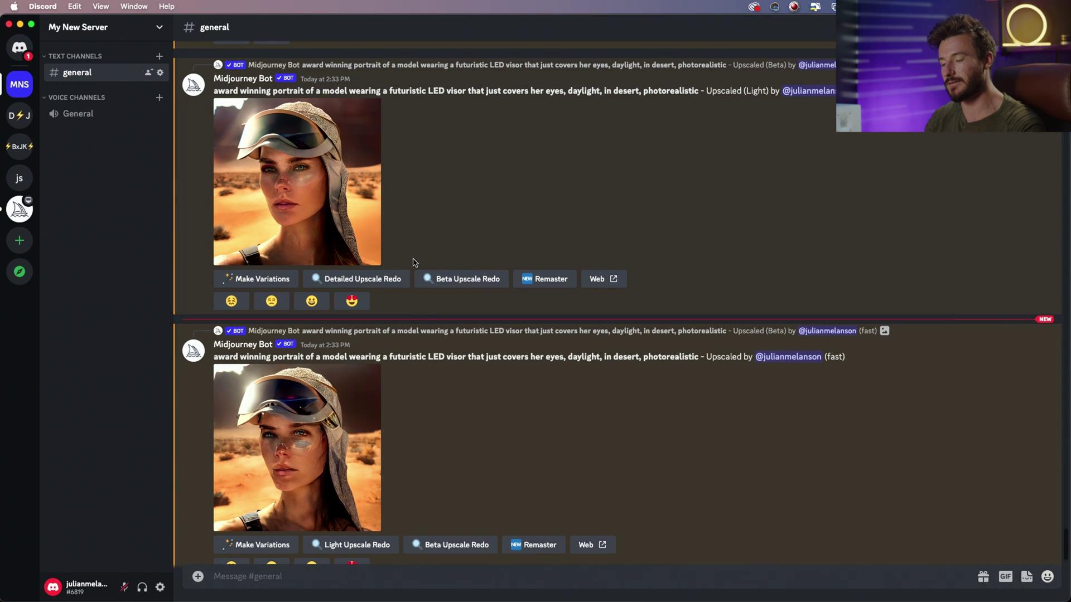
scroll(487, 277, up, 10)
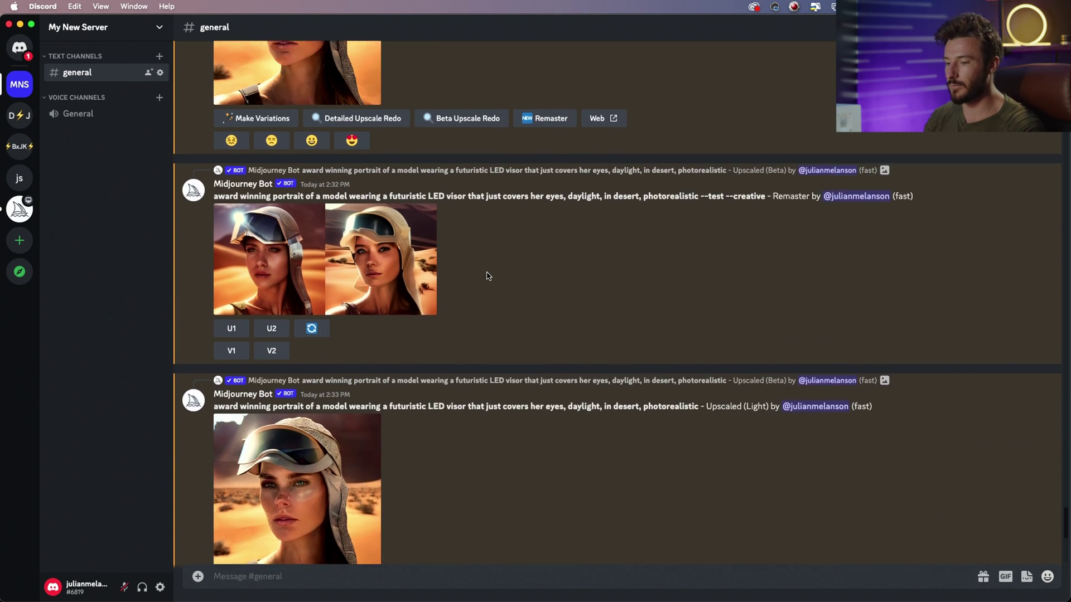
click(307, 281)
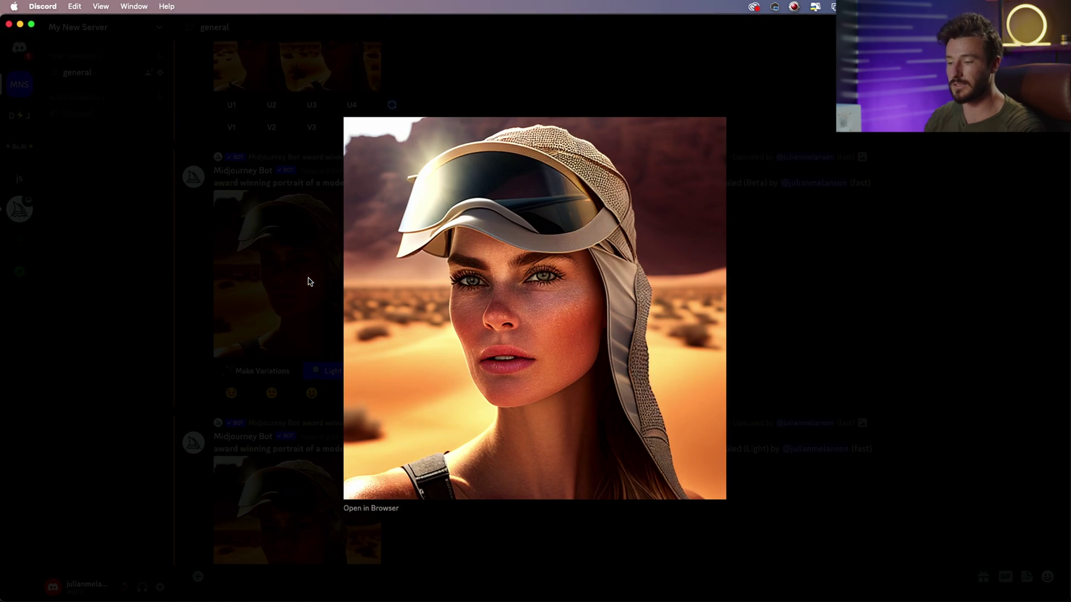
click(834, 274)
scroll(653, 313, down, 5)
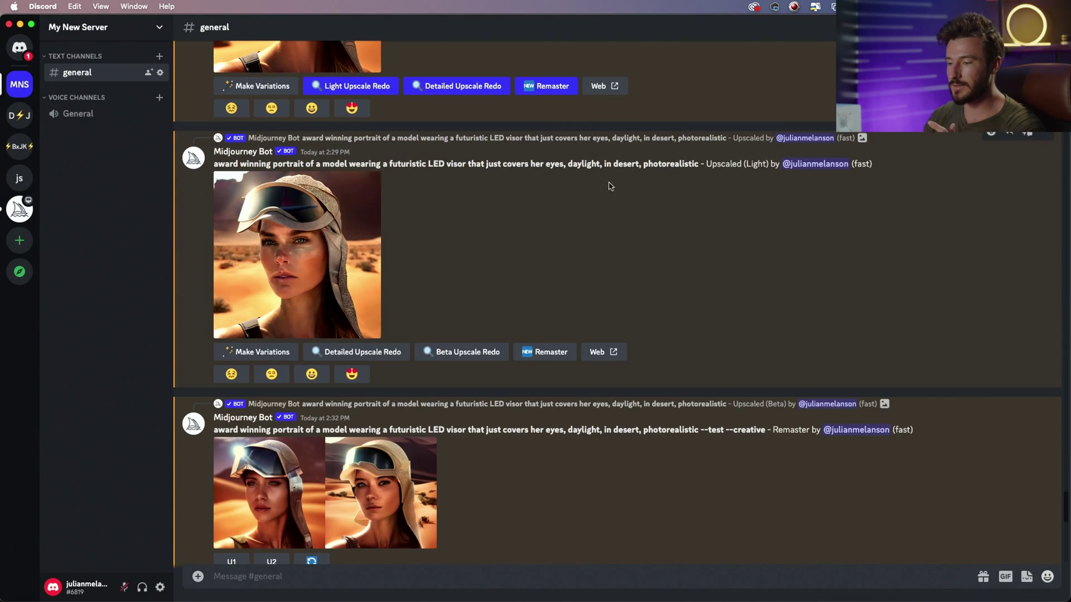
scroll(542, 110, down, 3)
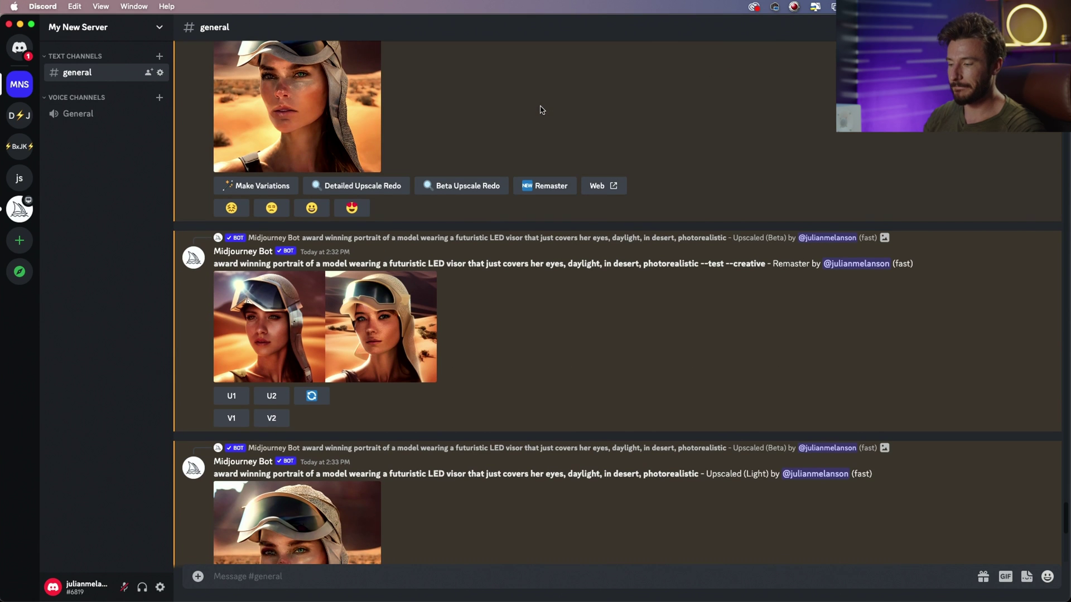
scroll(471, 284, up, 1)
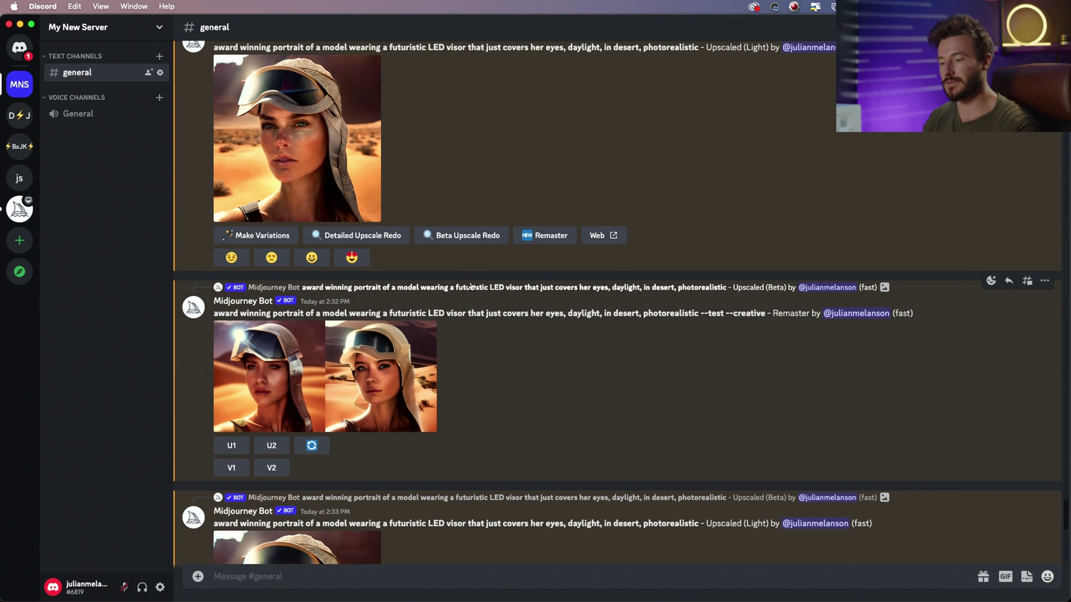
Enlarge the Remaster image pair, then the Beta-upscaled portrait, to compare them.
click(402, 373)
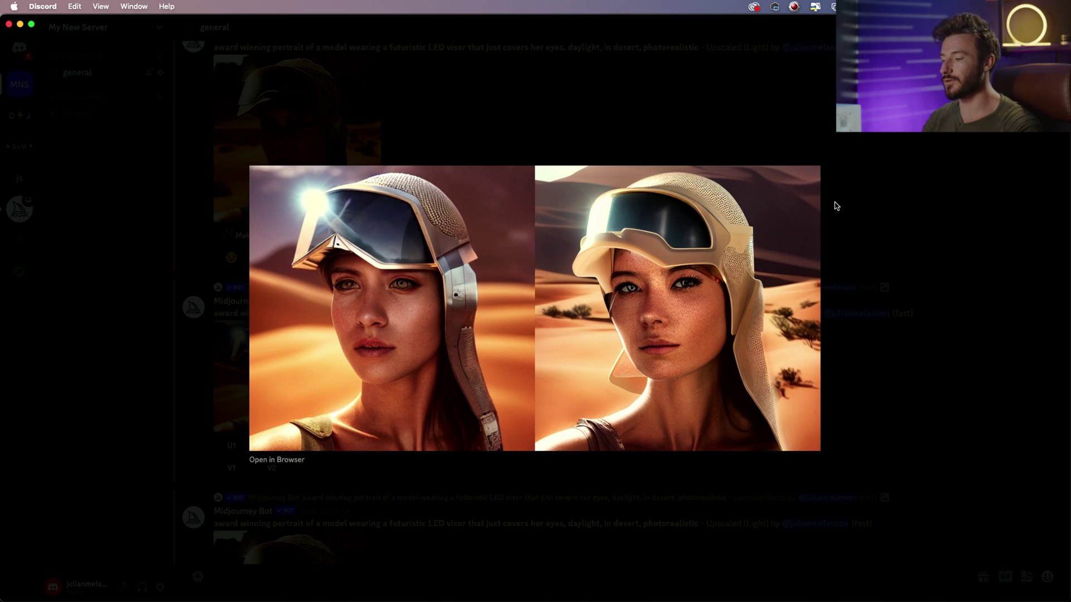
click(832, 203)
scroll(396, 264, up, 10)
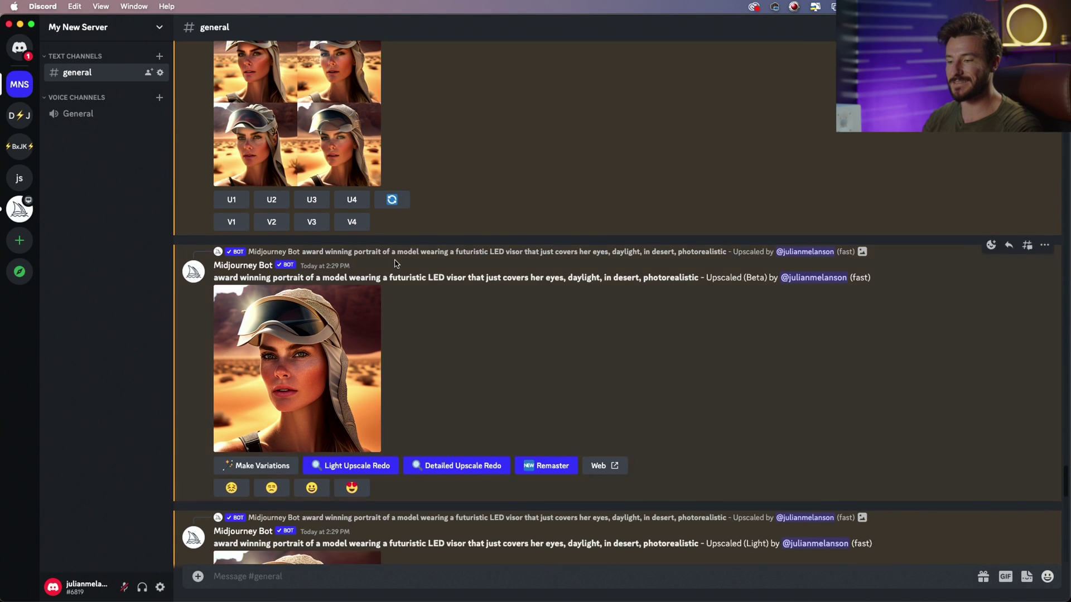
click(351, 439)
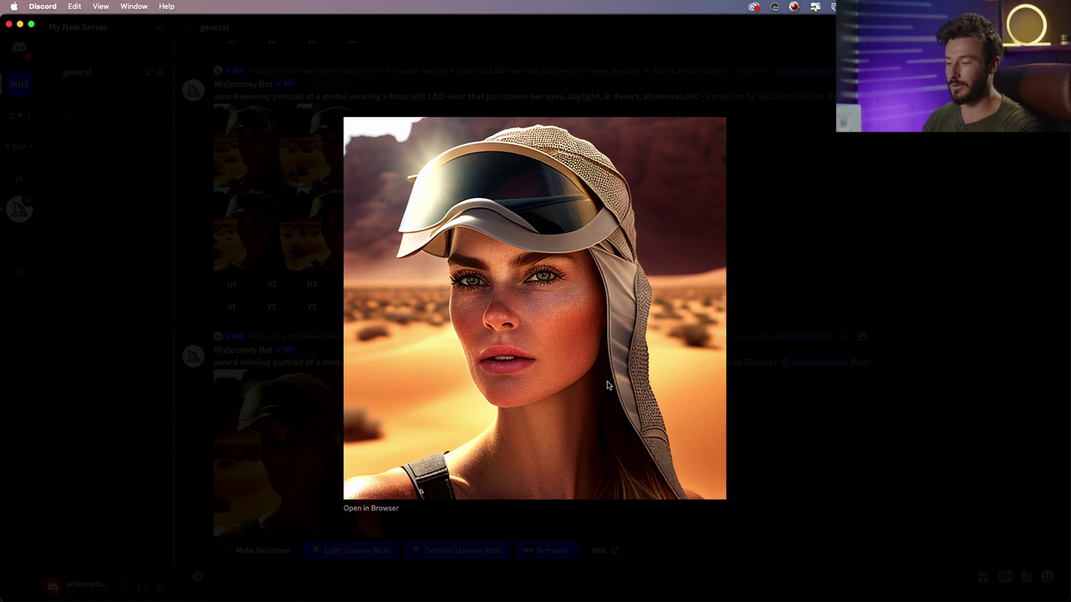
click(847, 440)
View the Remaster pair enlarged again and scroll back toward the Beta upscale.
scroll(671, 412, down, 15)
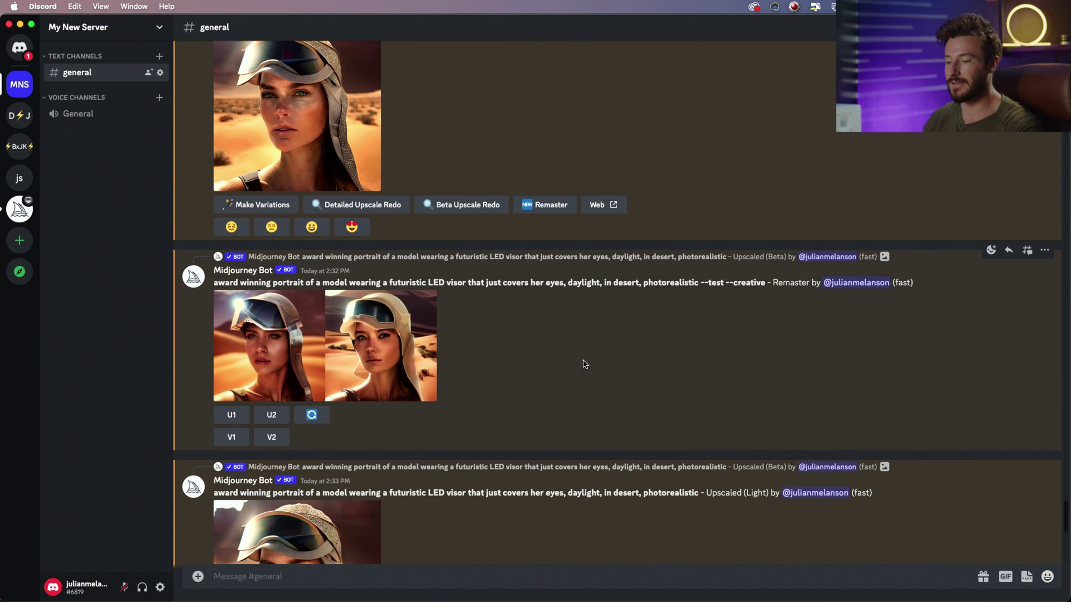
click(288, 362)
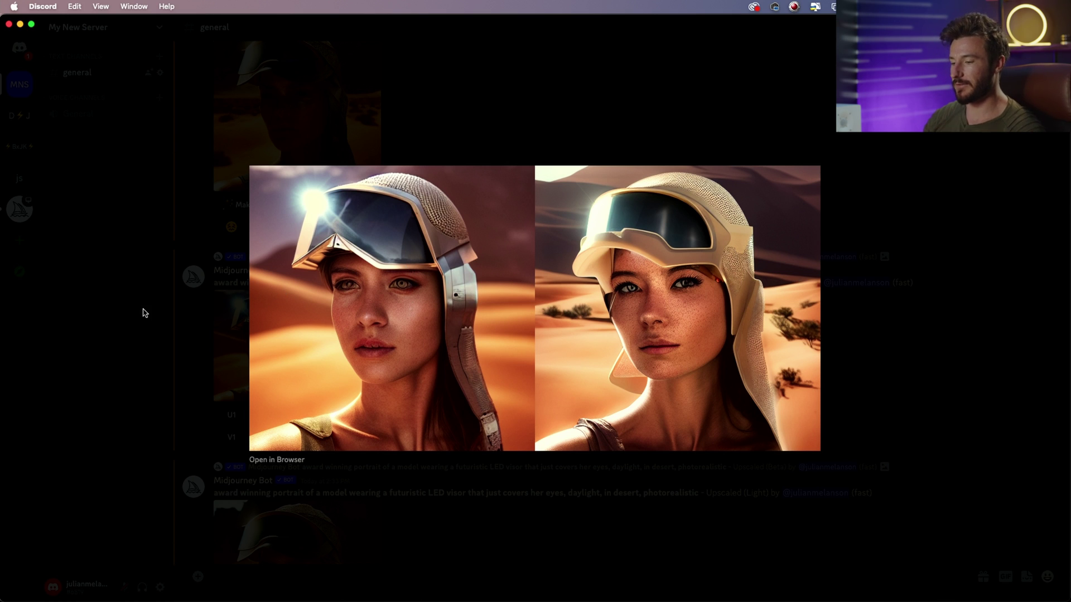
click(179, 328)
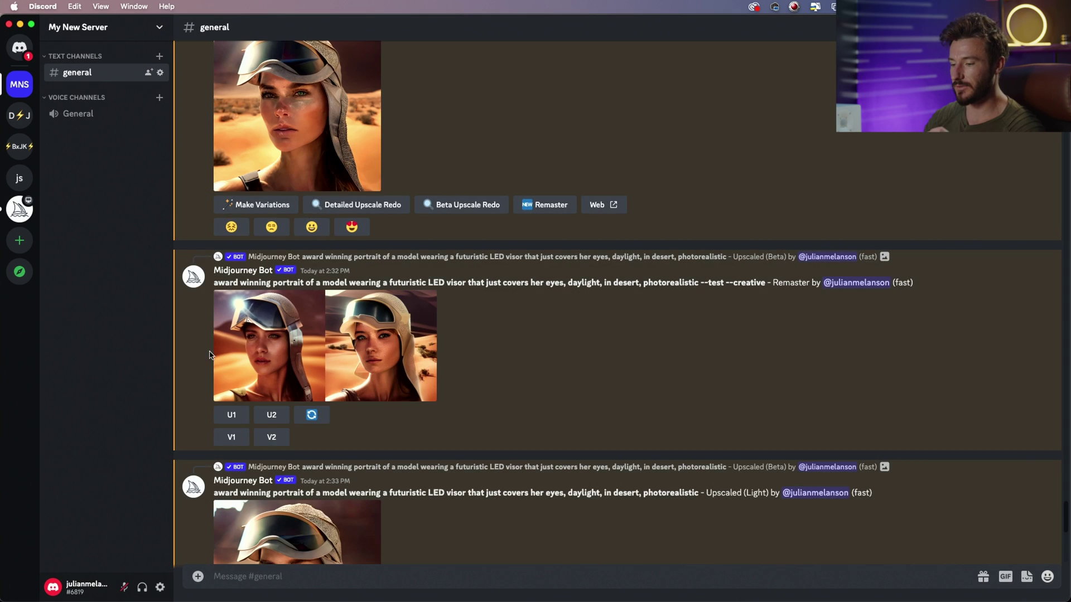
scroll(216, 357, up, 2)
scroll(216, 356, down, 5)
scroll(217, 357, up, 1)
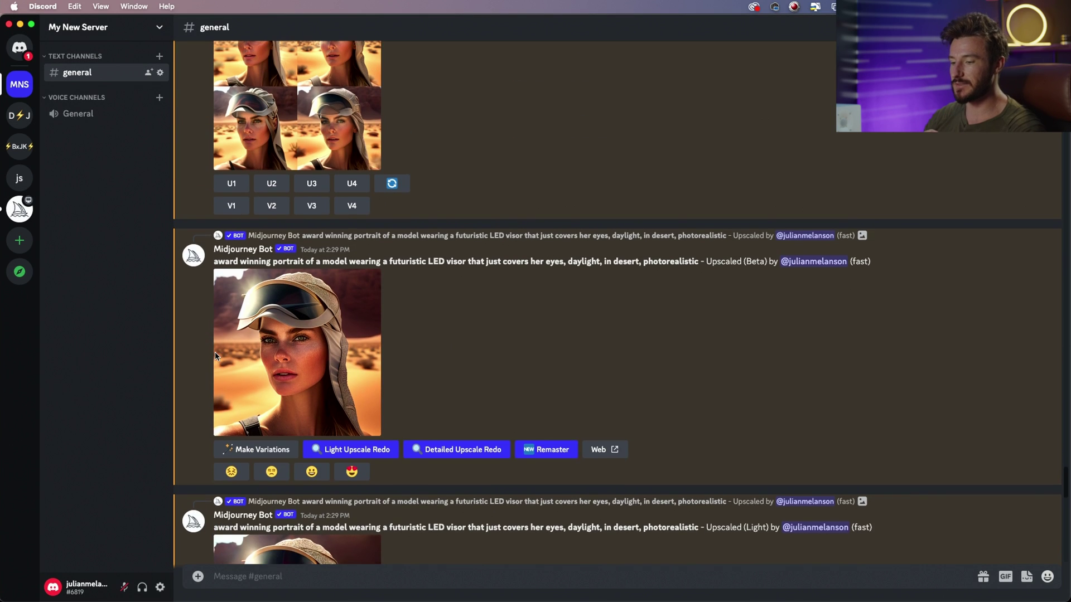
Open the saved BETA UPSCALE V1 PNG from Finder's Downloads in Preview at 2048×2048.
click(310, 358)
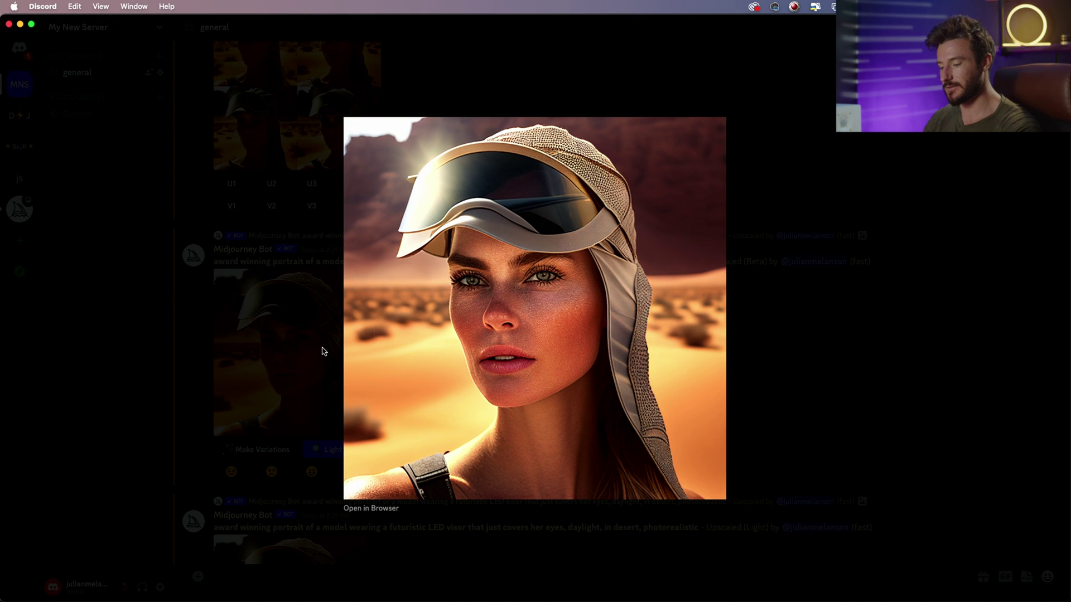
key(super+Tab)
key(super+Tab)
key(super+Tab)
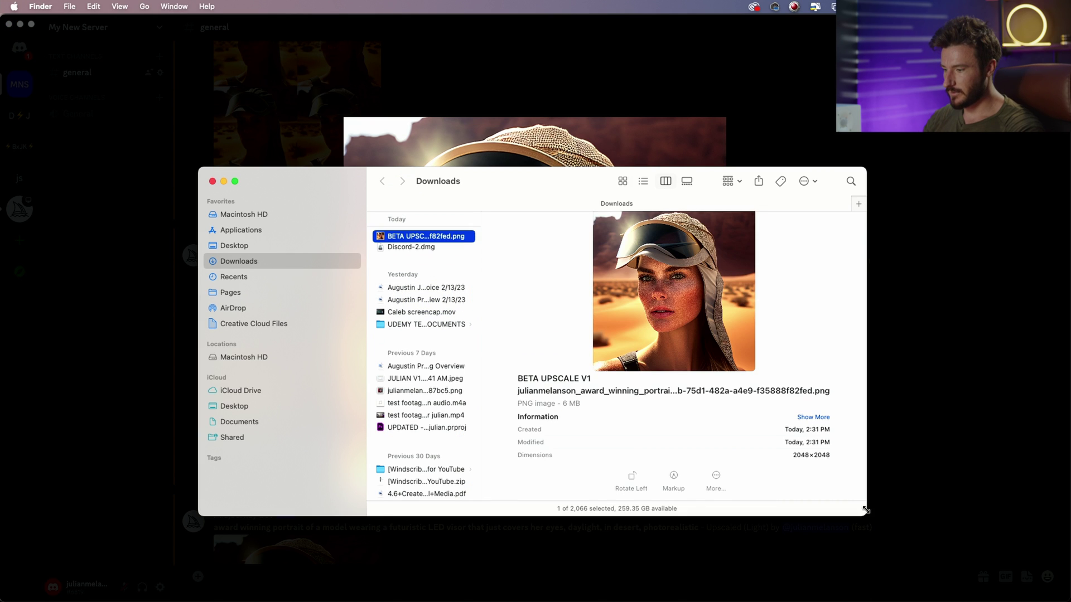
drag(865, 509, 890, 545)
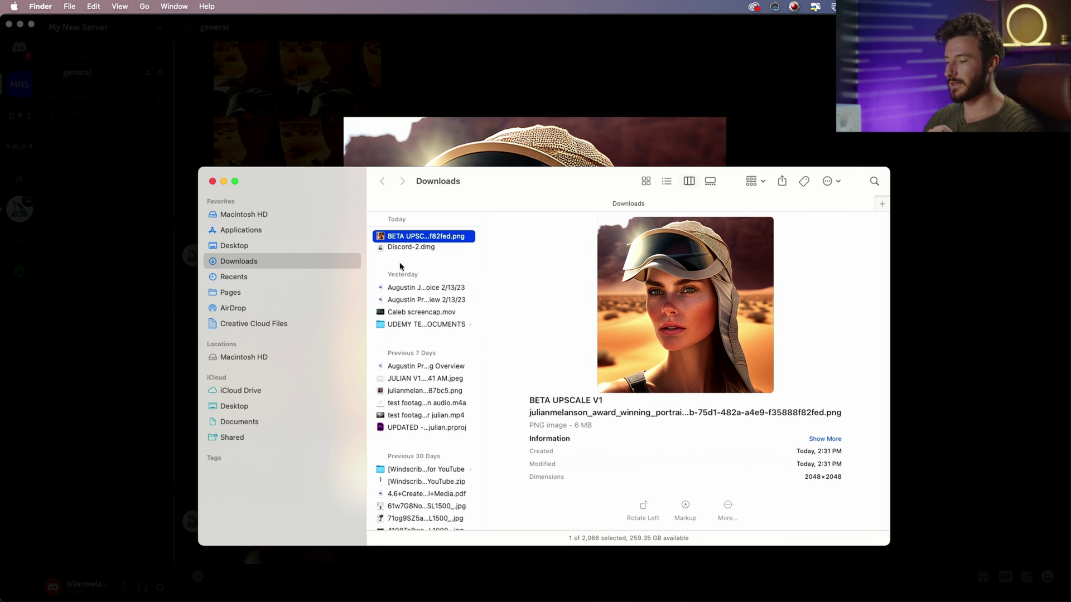
double_click(378, 237)
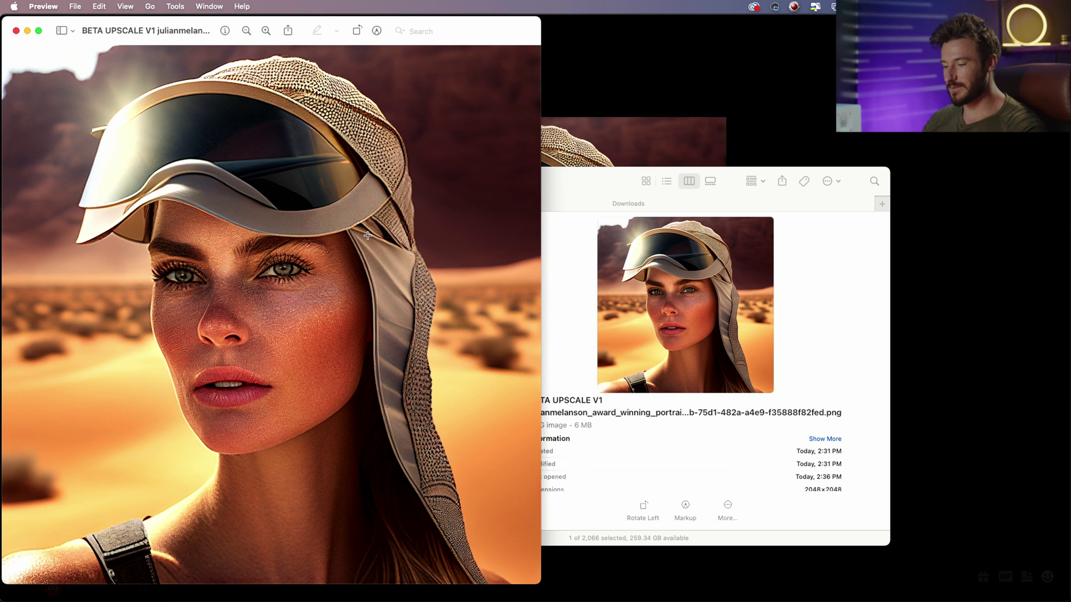
key(super+Tab)
key(super+Tab)
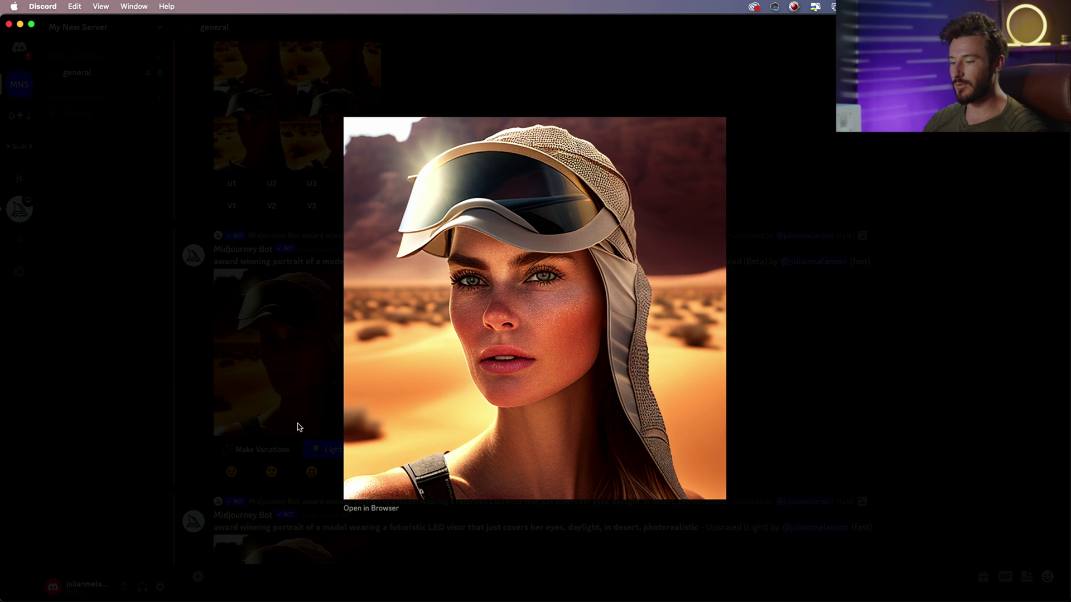
Send /imagine 'sports card with cinematic lighting, headlights turned on, driving through colored smoke, photo realistic'.
click(192, 421)
scroll(267, 390, down, 15)
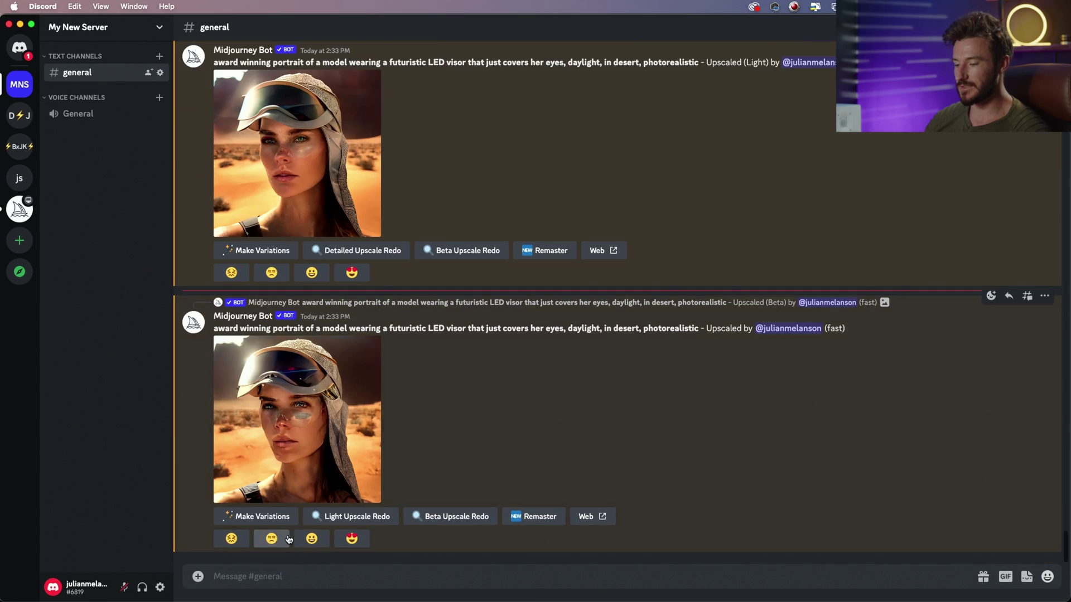
text(/IMAG)
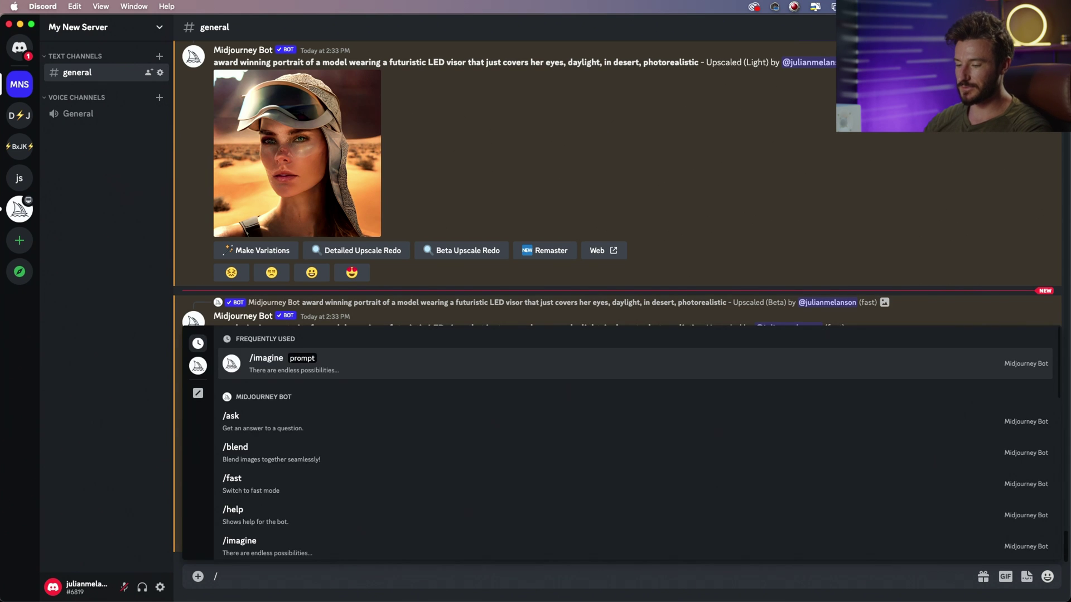
click(316, 542)
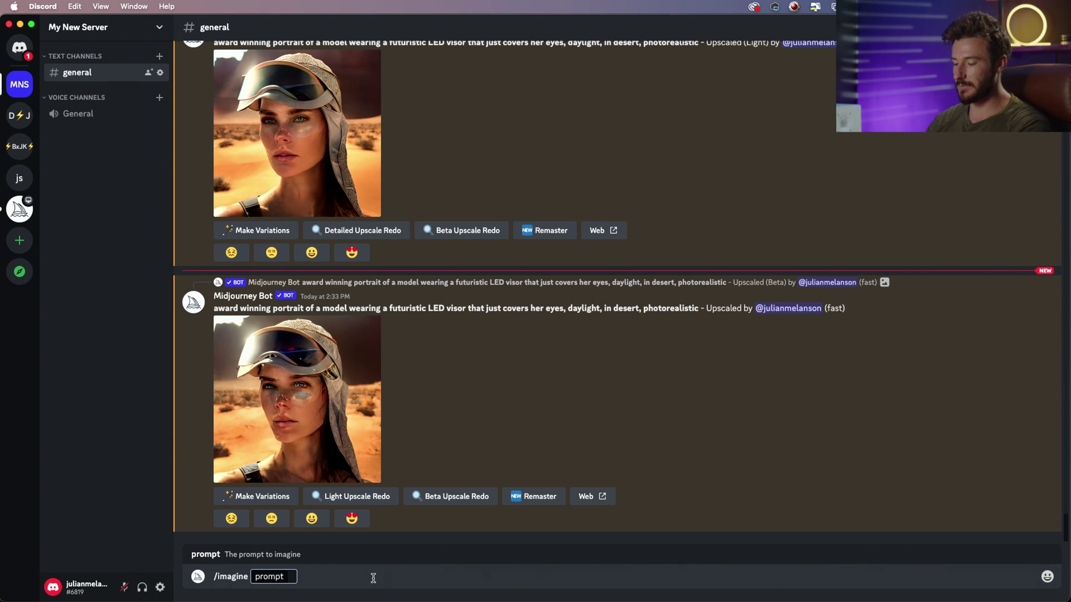
text(sports)
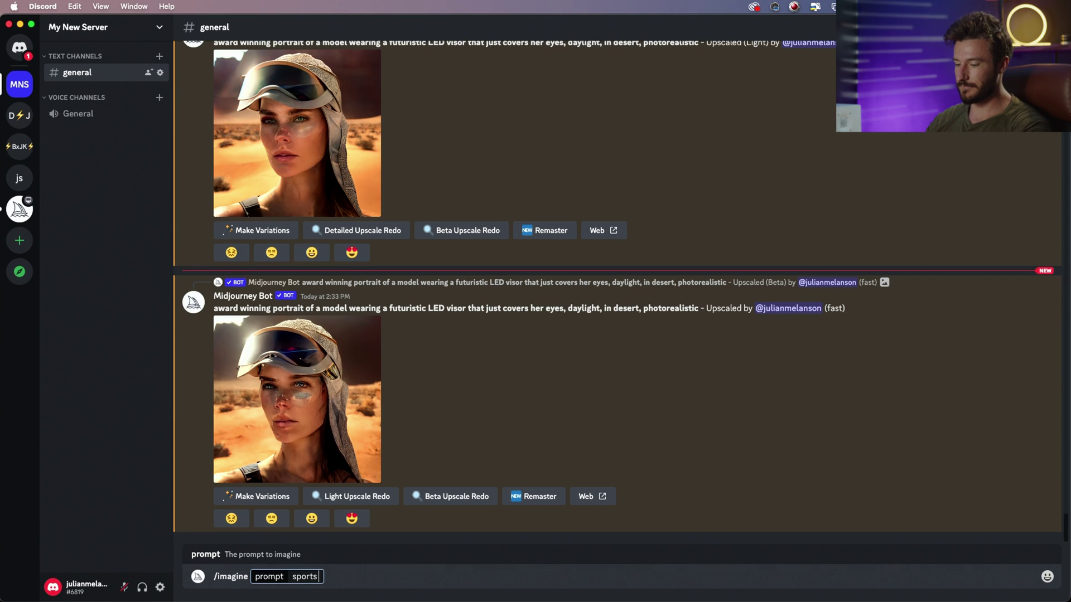
text( card with)
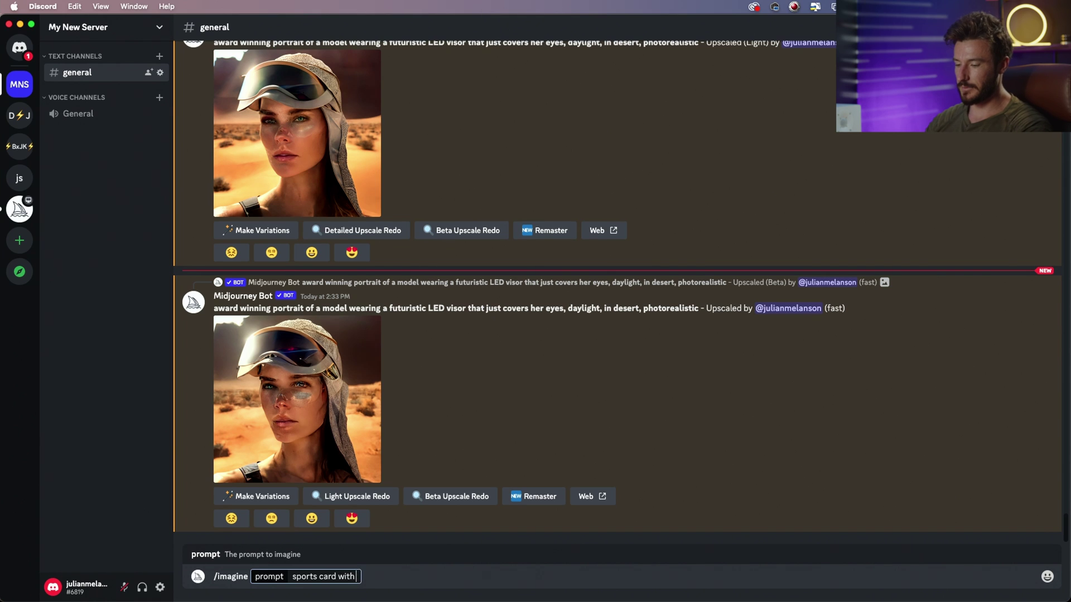
text( cinematifc)
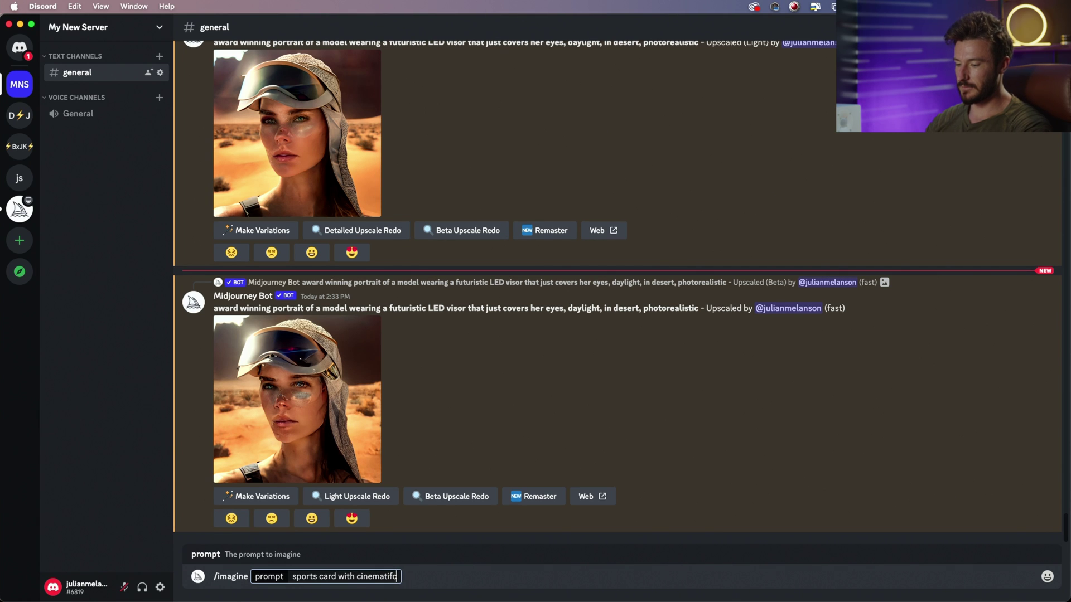
key(BackSpace)
key(BackSpace)
text(c light)
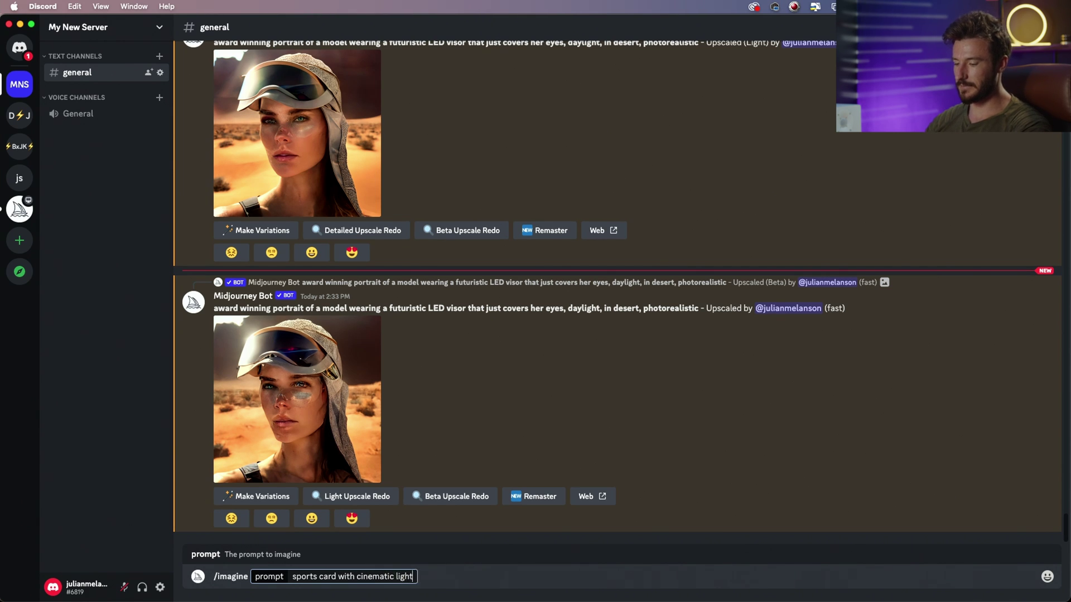
text(ing)
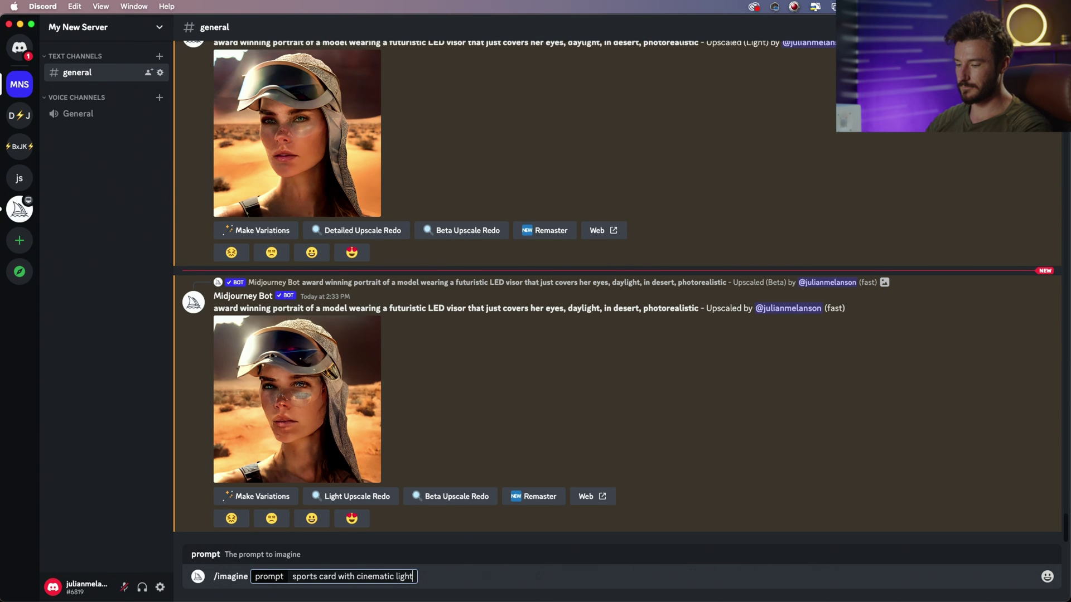
text(, headlig)
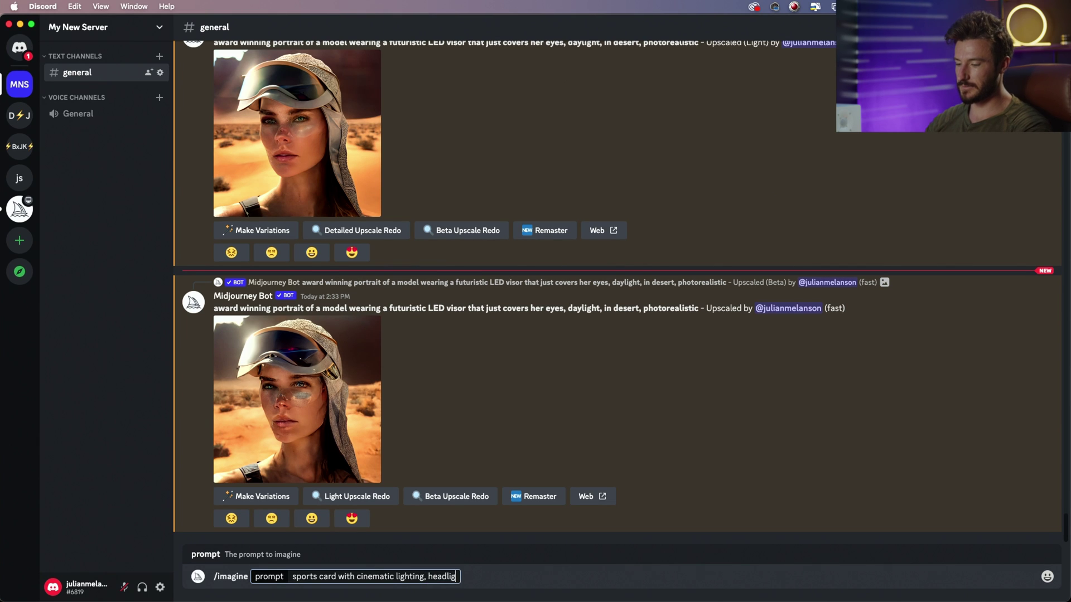
text(hts turned)
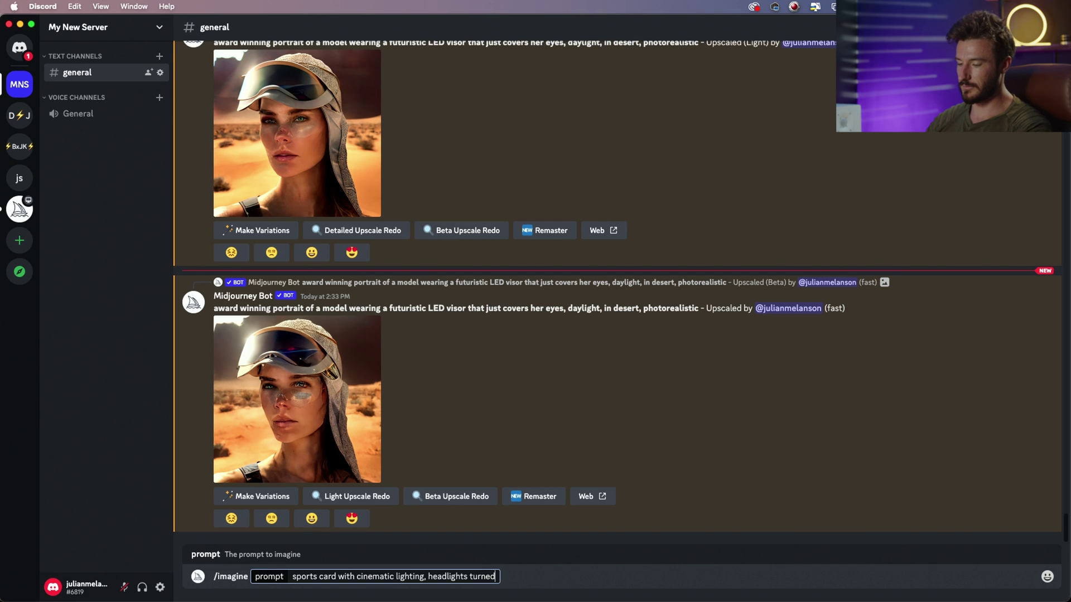
text( on, d)
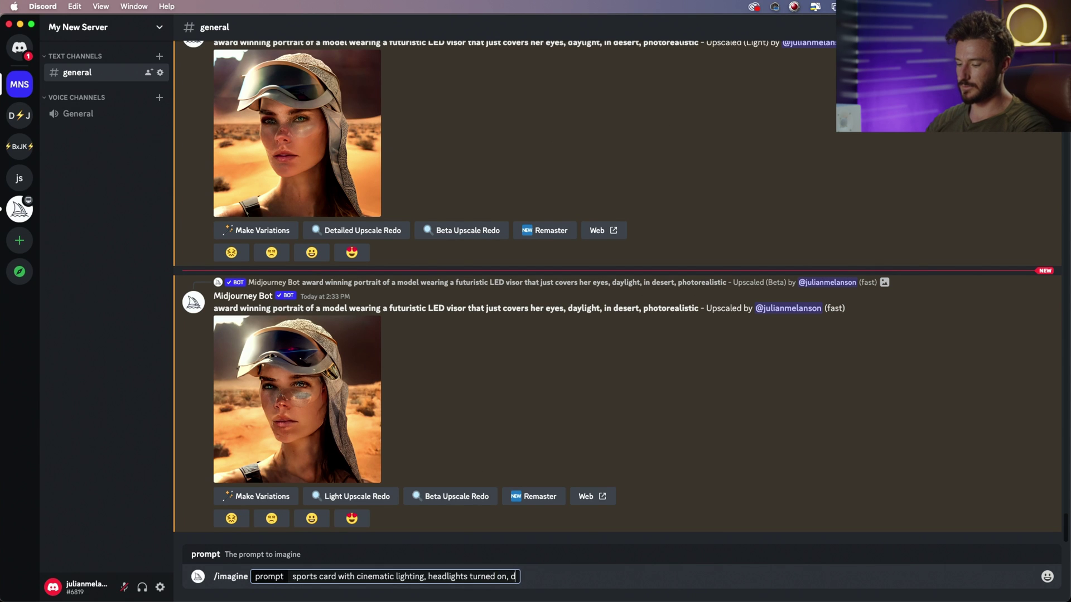
text(riving through co)
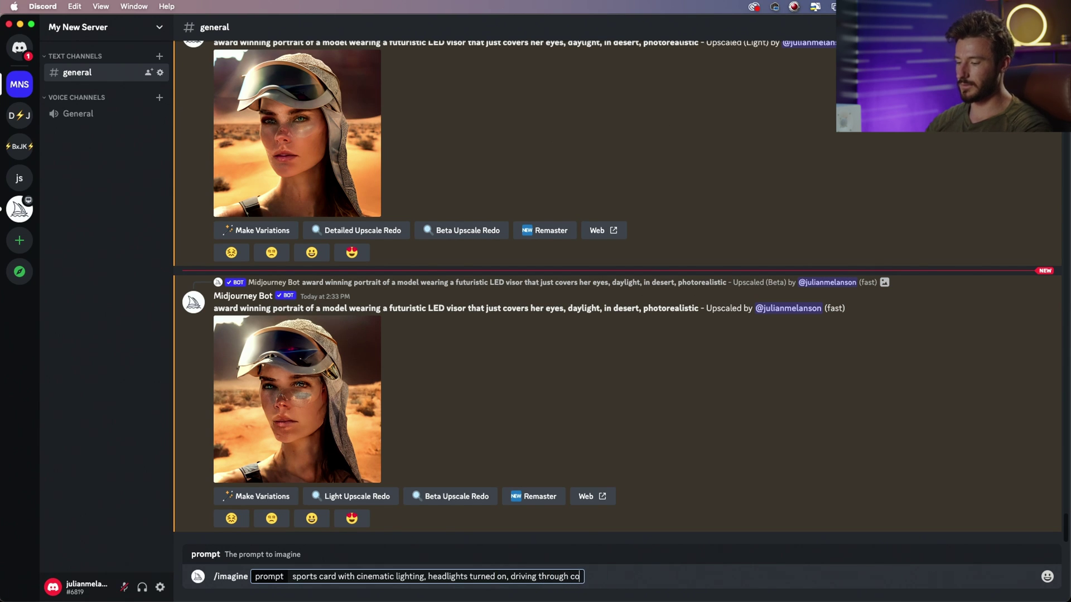
text(lored smoke)
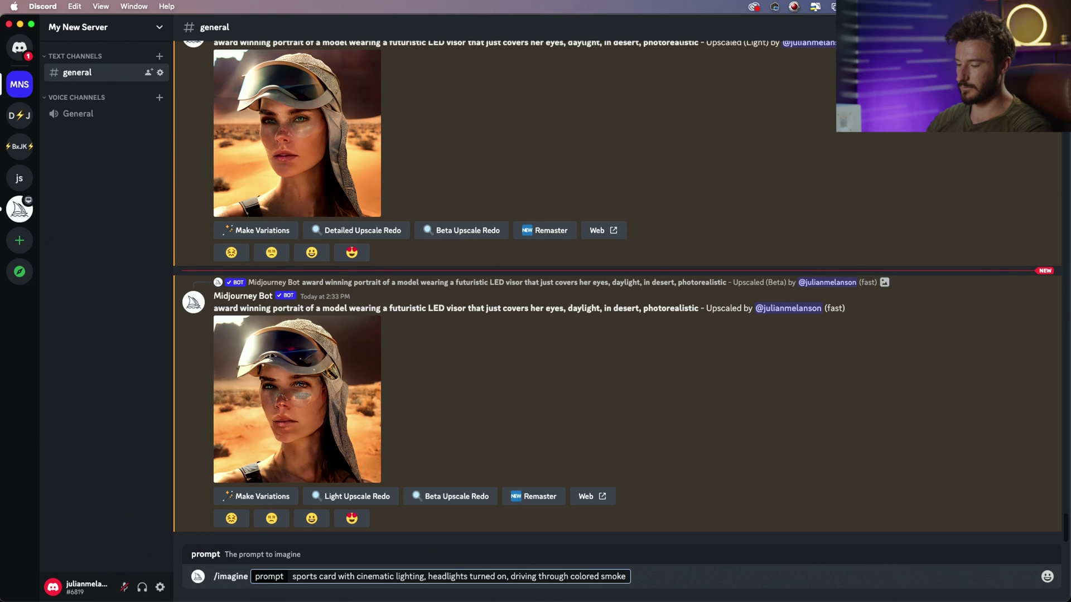
text(, ph)
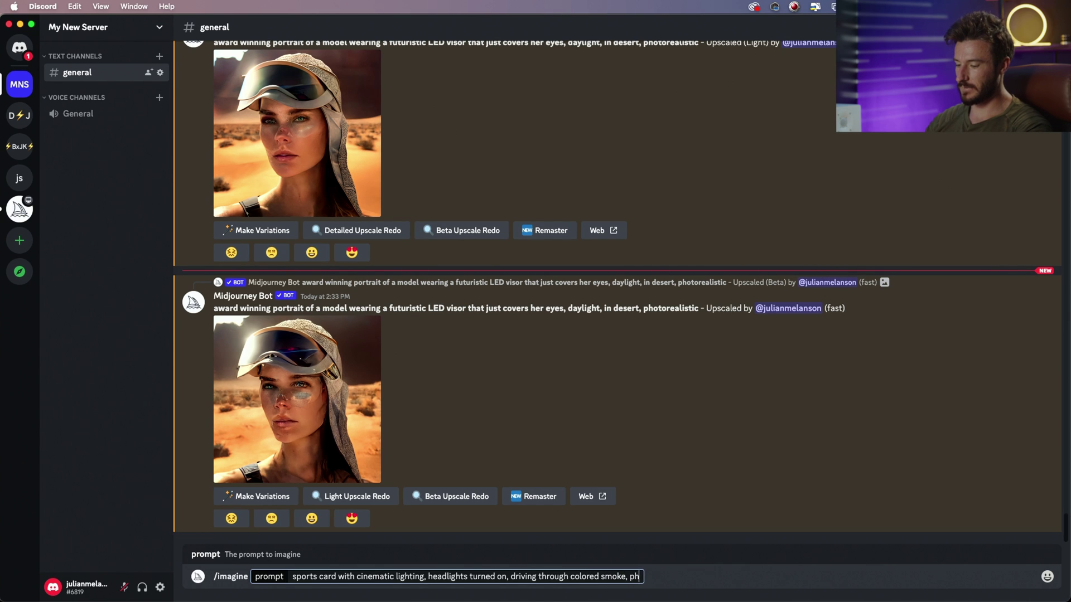
text(oto realistic)
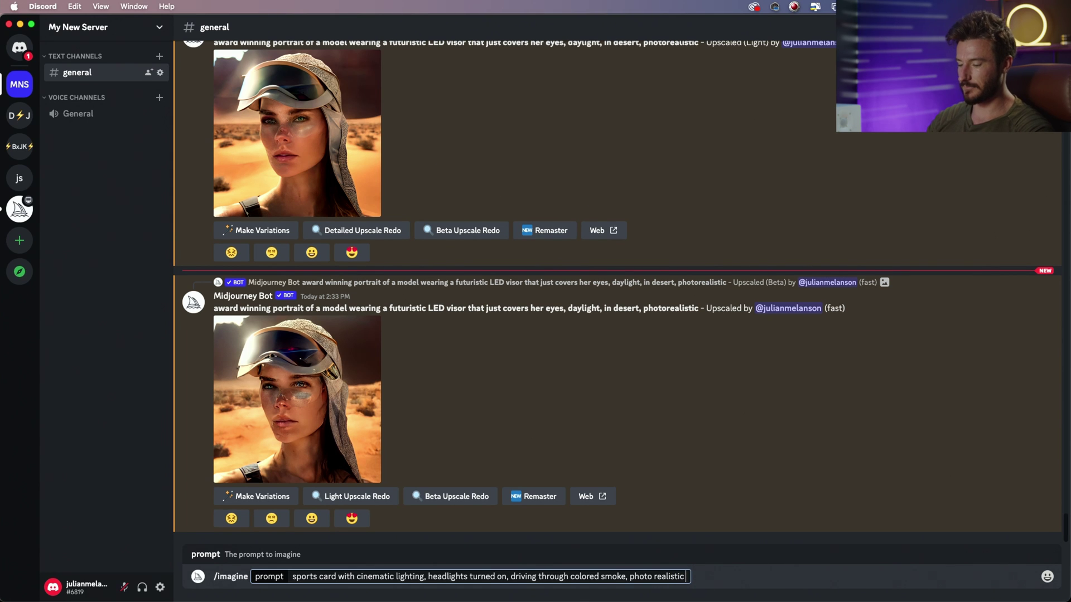
key(Return)
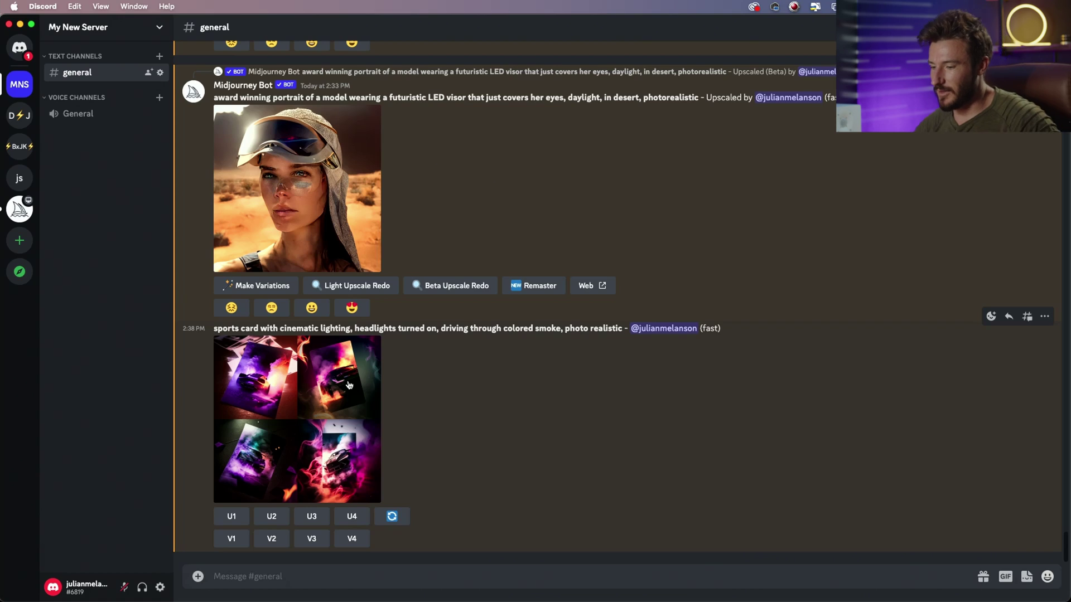
Inspect the four sports-card images enlarged, then select the entire prompt text for copying.
click(349, 385)
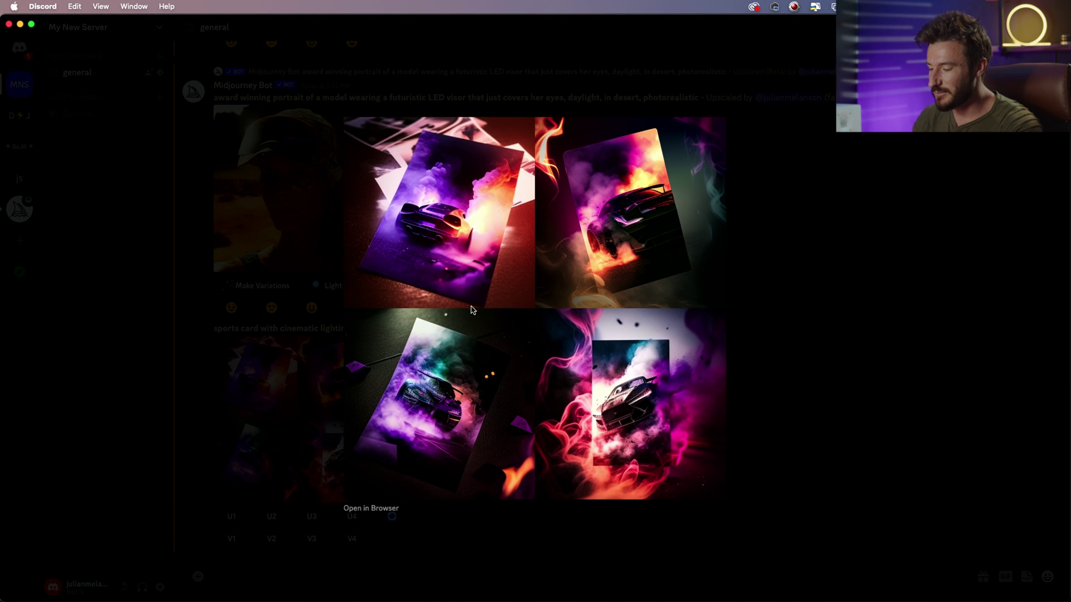
click(841, 392)
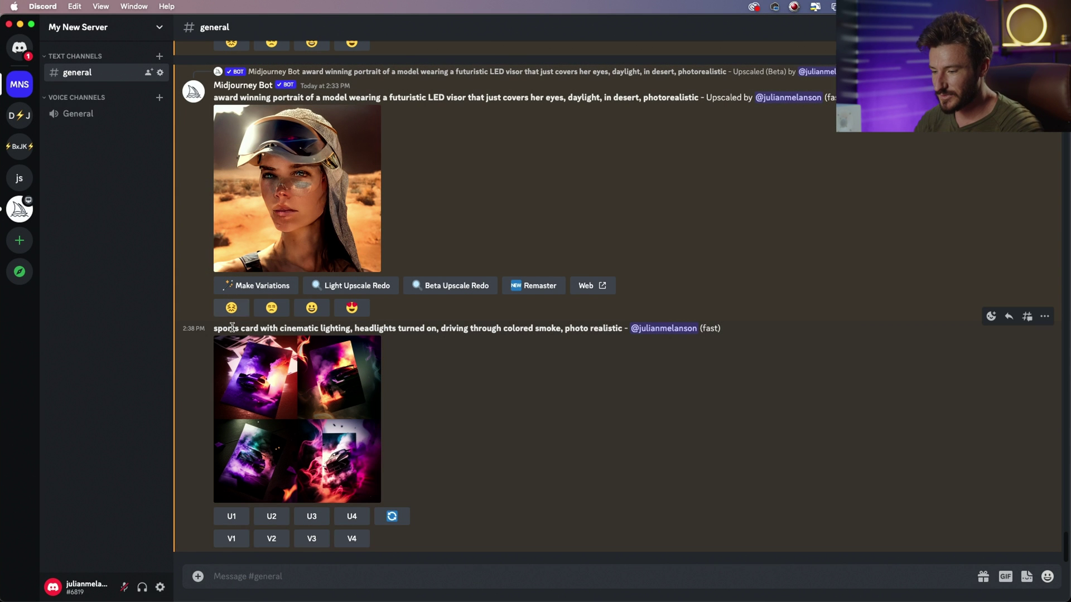
drag(250, 327, 261, 328)
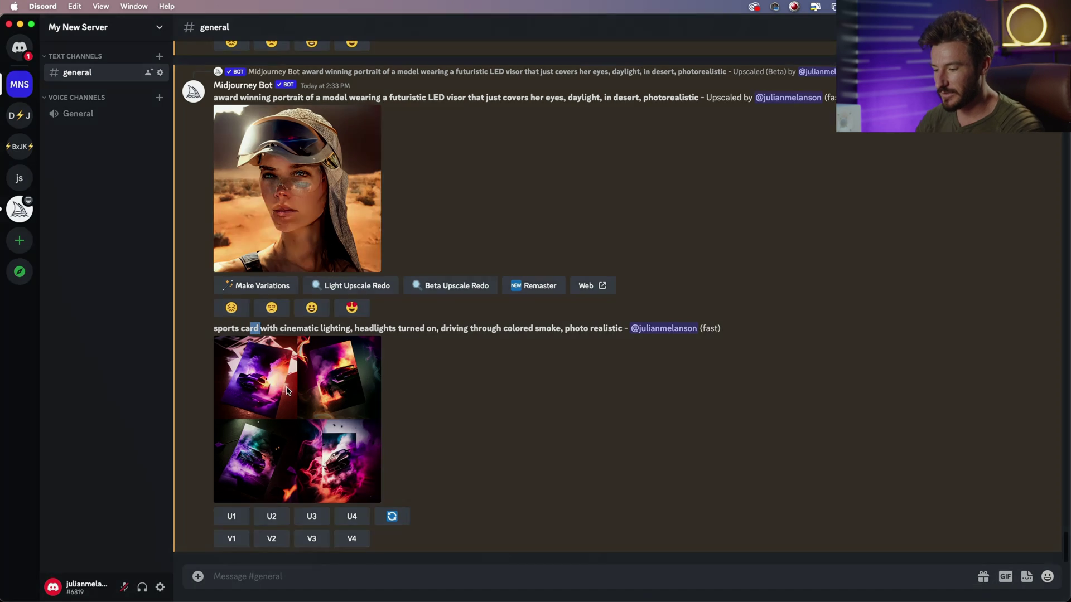
click(288, 390)
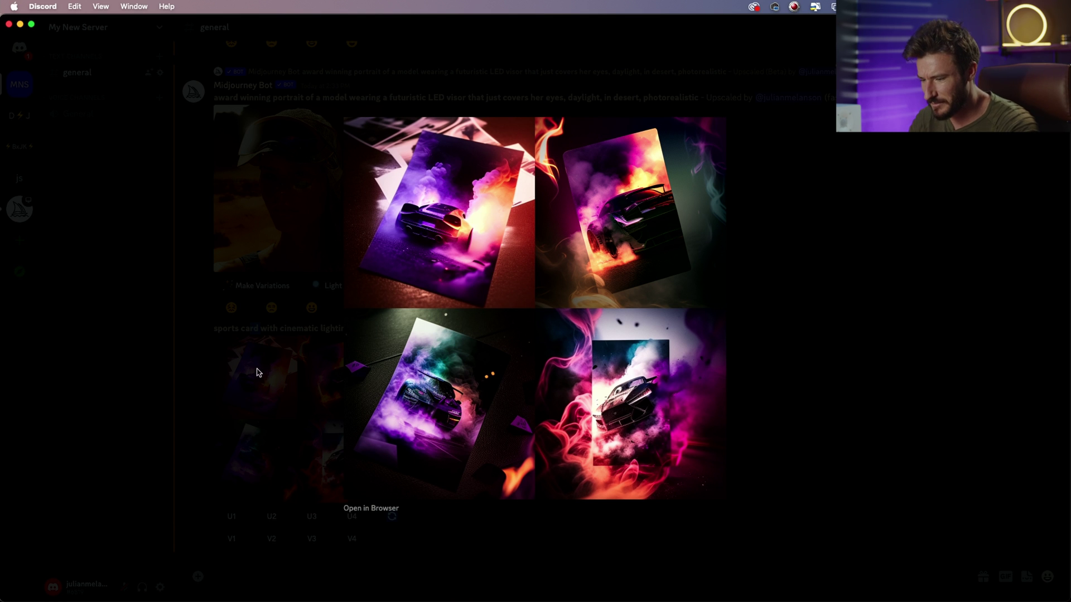
click(248, 346)
double_click(215, 328)
shift+click(622, 330)
key(super+c)
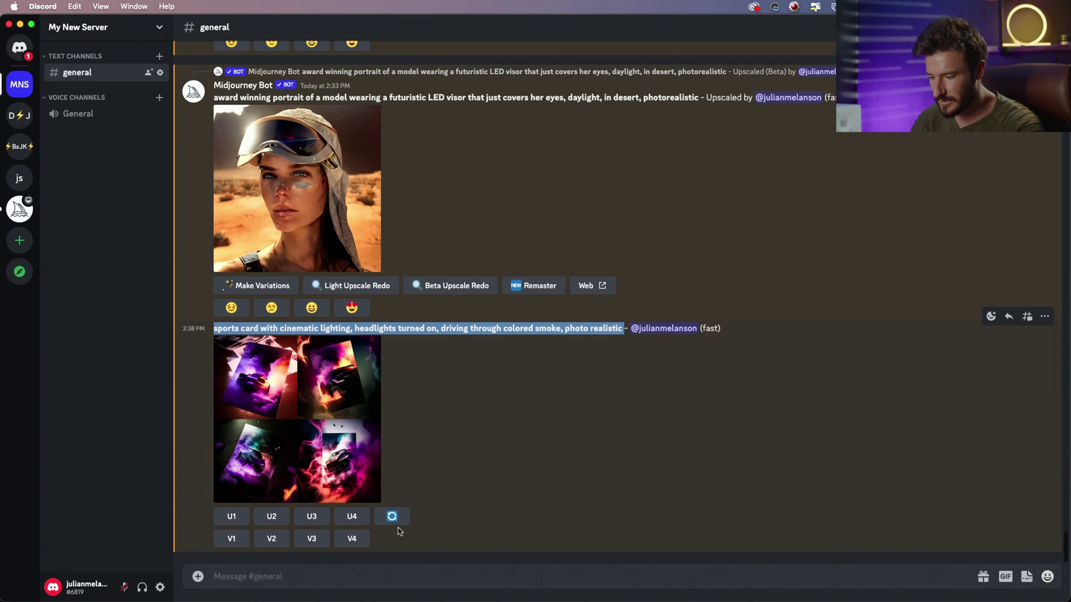
Resend the pasted prompt via /imagine with 'card' corrected to 'car', and preview the new grid.
click(359, 571)
text(/im)
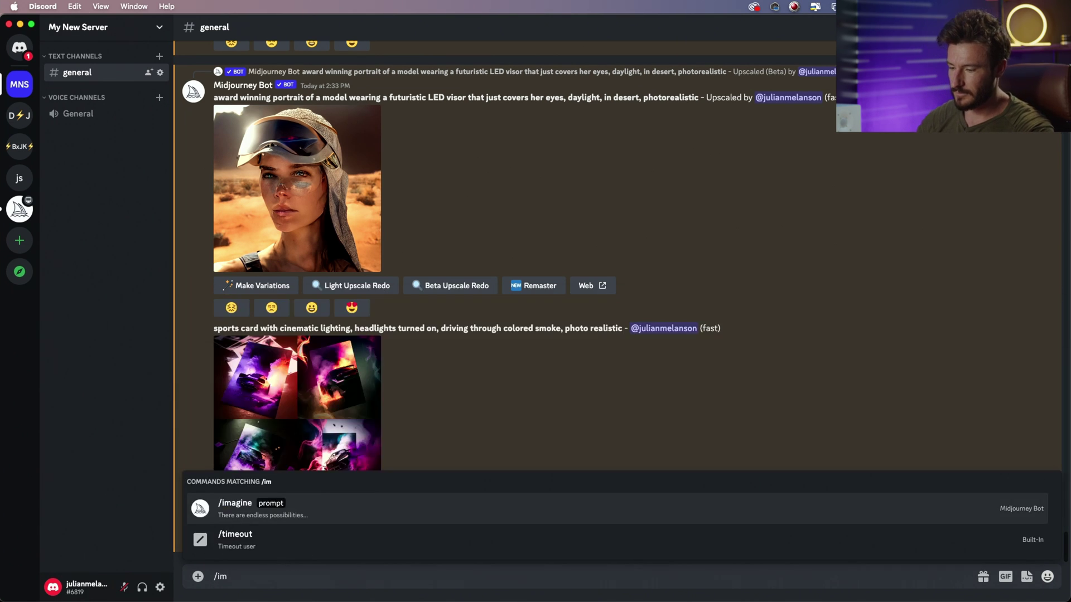
key(Tab)
key(super+v)
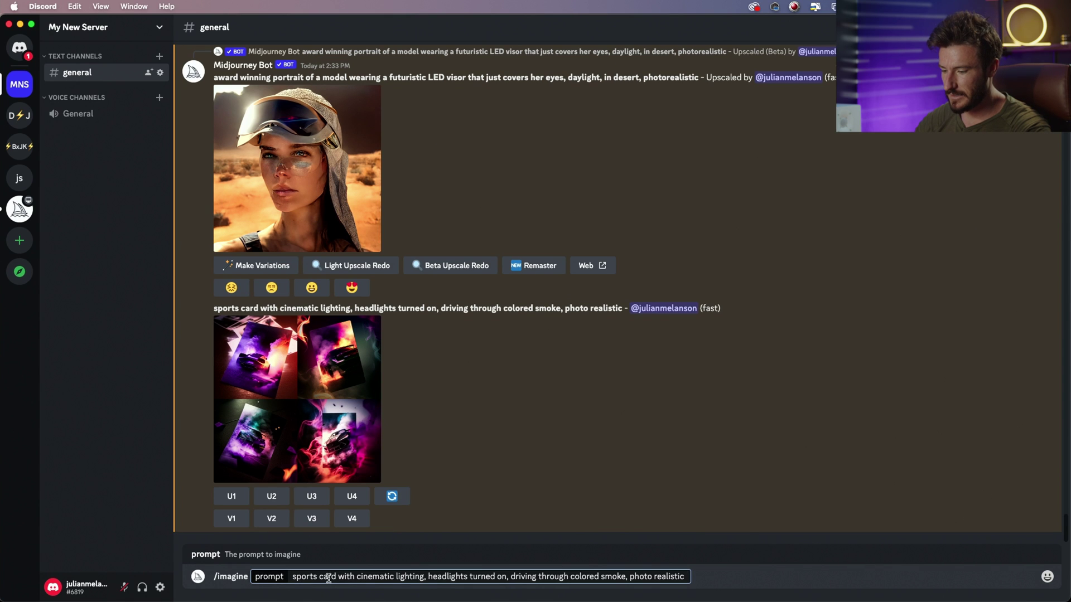
click(335, 576)
key(BackSpace)
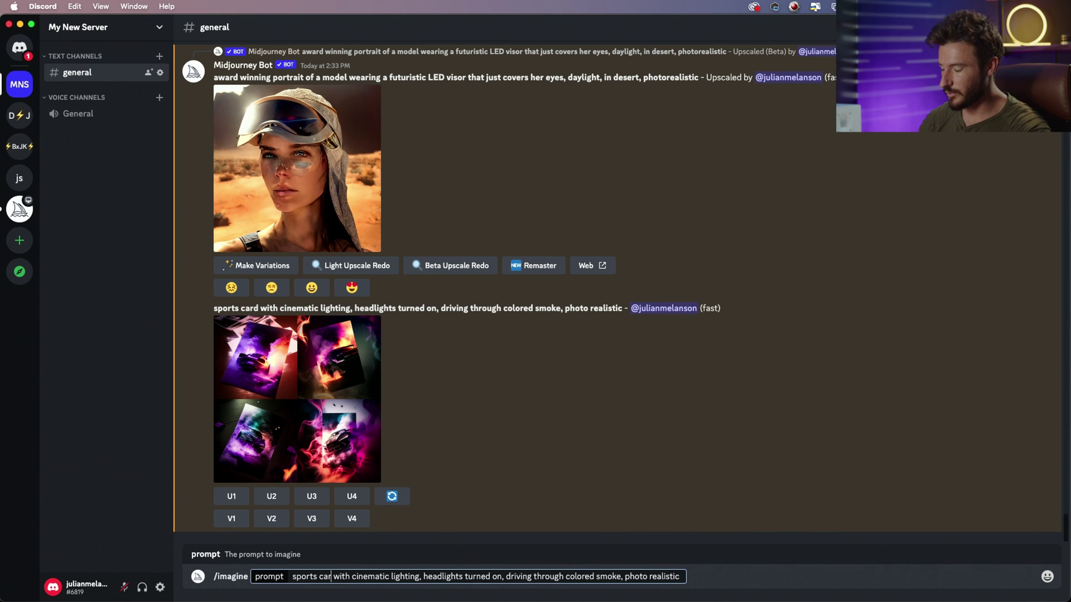
key(Return)
click(322, 373)
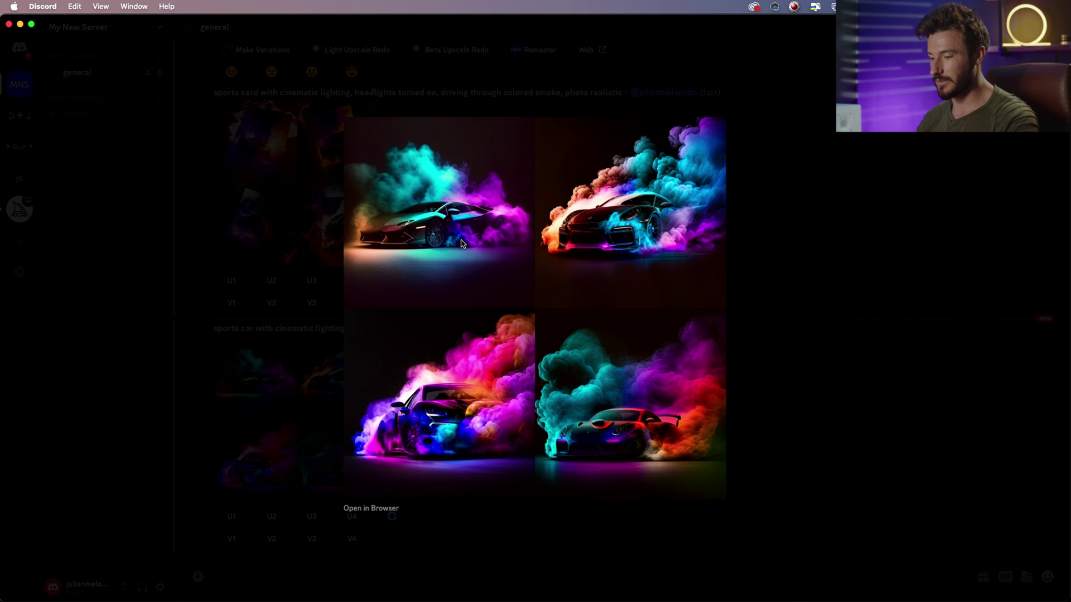
key(Escape)
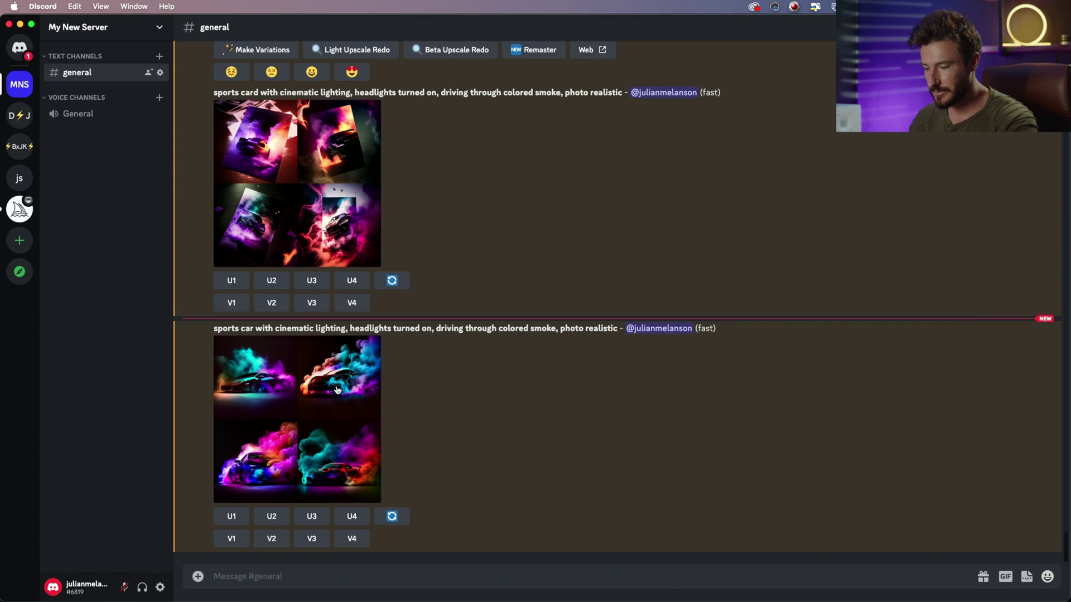
Upscale the first car image (U1) and save the upscale as an image file.
click(232, 517)
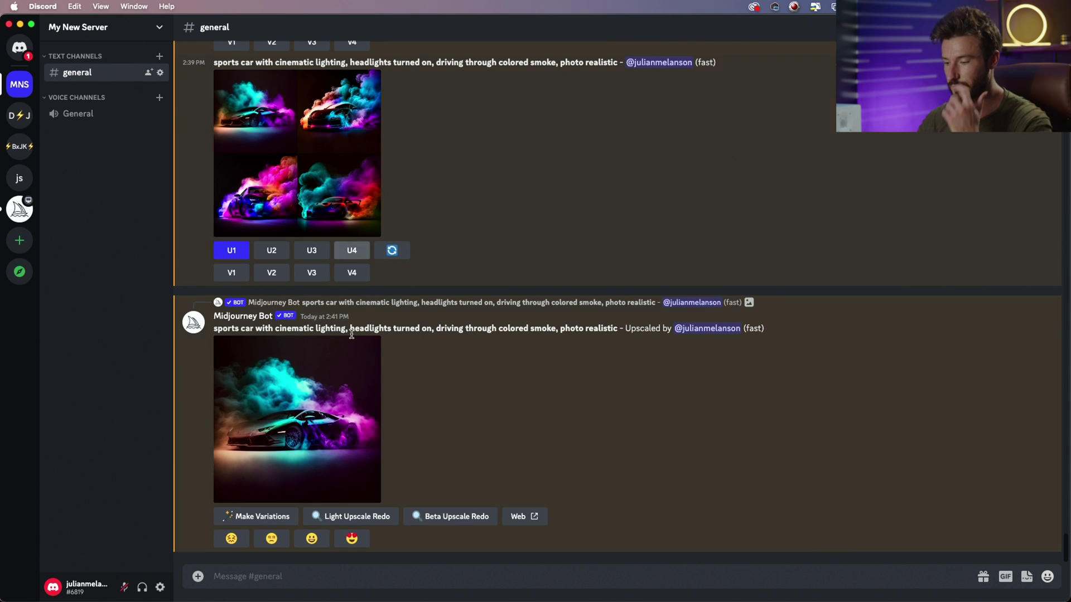
click(325, 378)
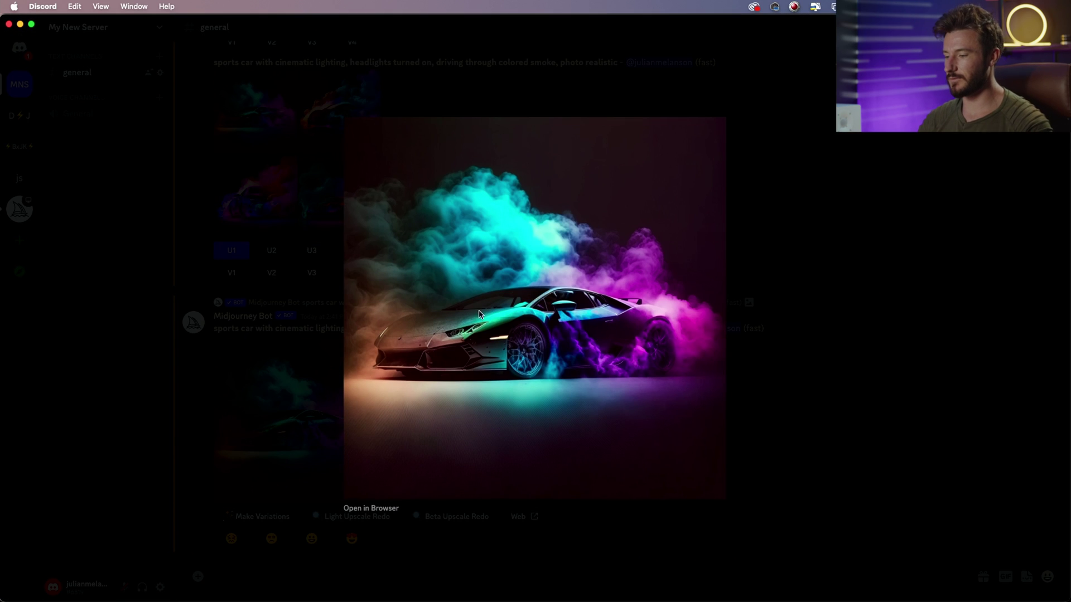
right_click(620, 238)
click(695, 264)
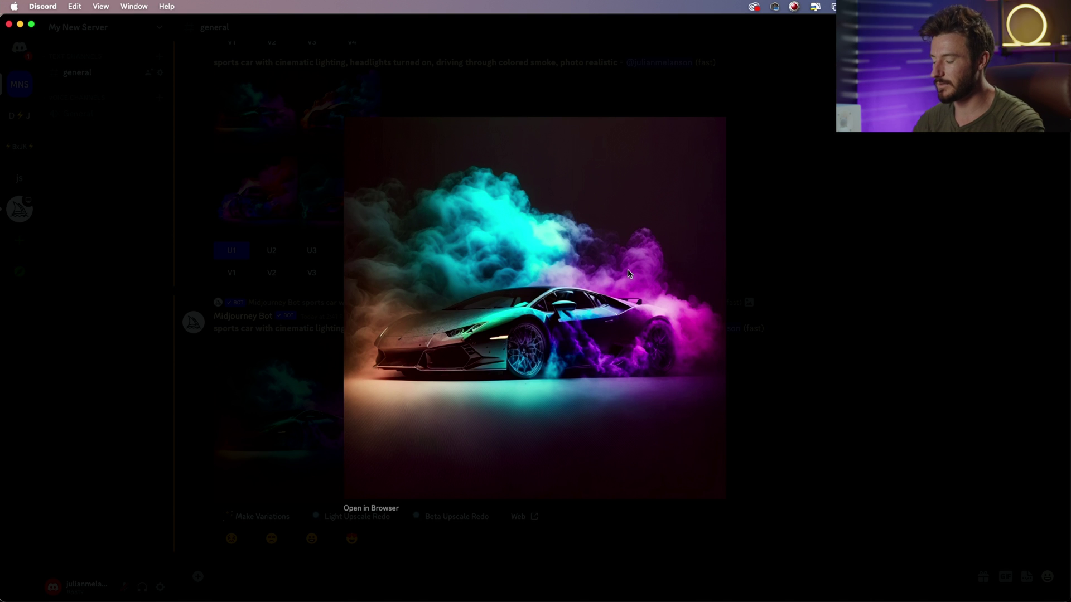
Check the saved 1024×1024 CAR UPSCALE V1 PNG in Finder with Quick Look, then return to Discord.
key(super+Tab)
key(super+Tab)
key(super+Tab)
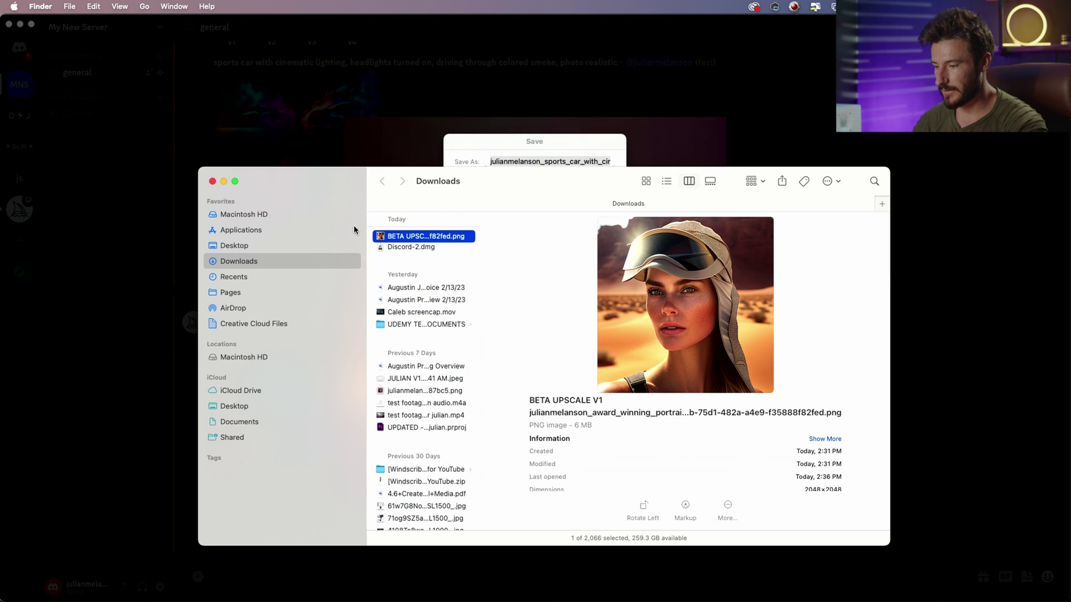
key(Down)
key(space)
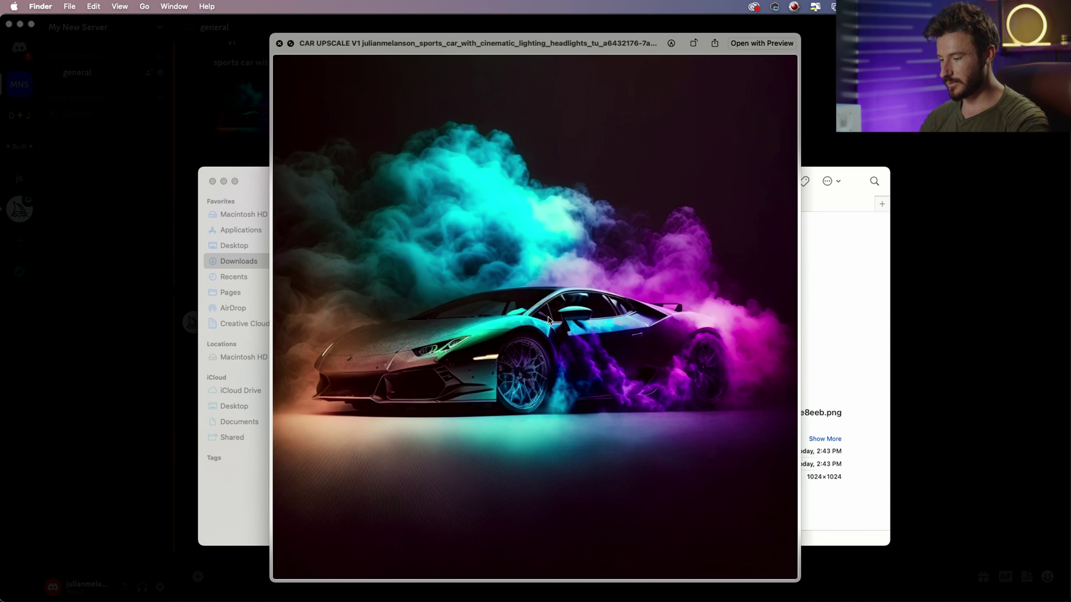
key(super+Tab)
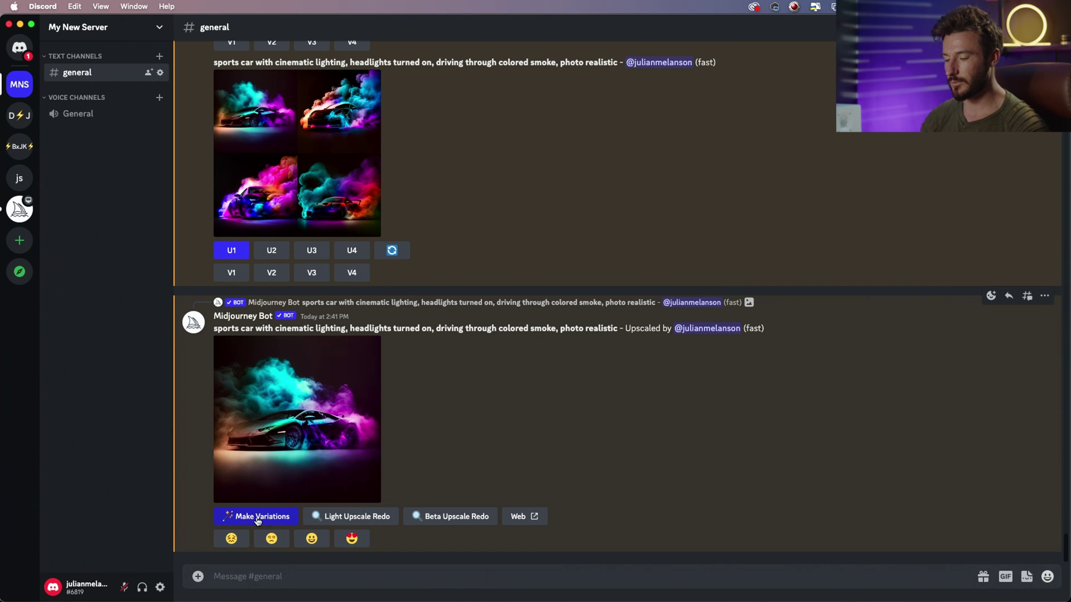
Request Light Upscale Redo and Beta Upscale Redo of the sports car.
click(351, 521)
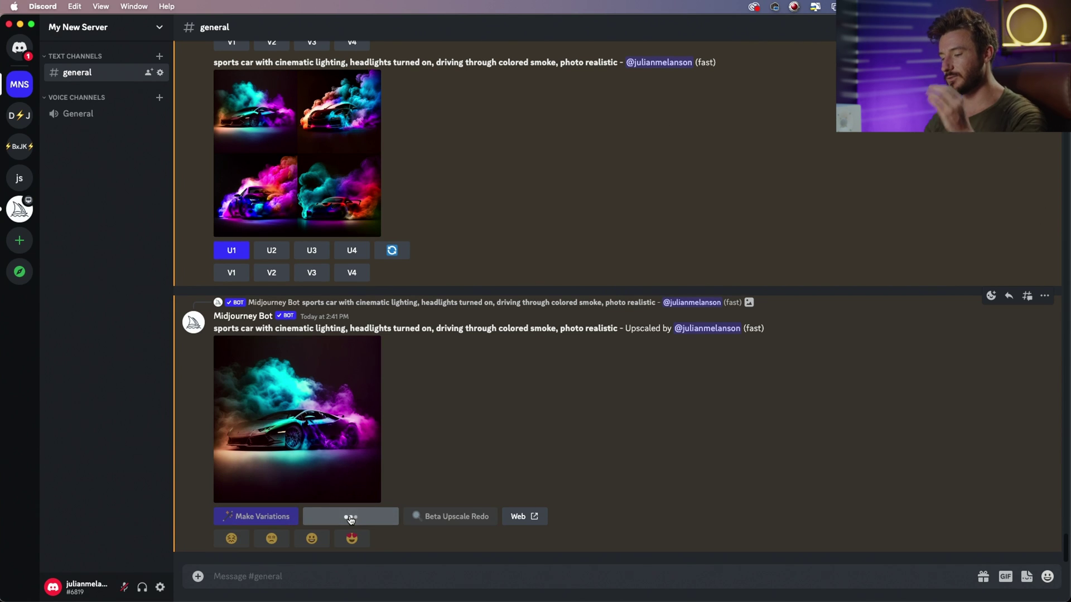
click(455, 431)
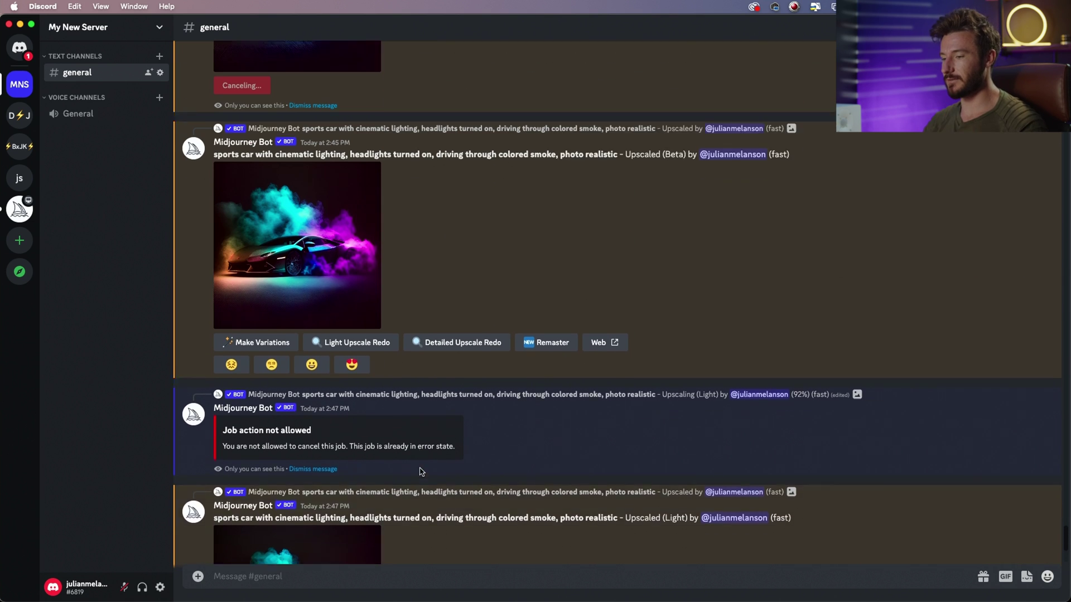
scroll(420, 471, up, 4)
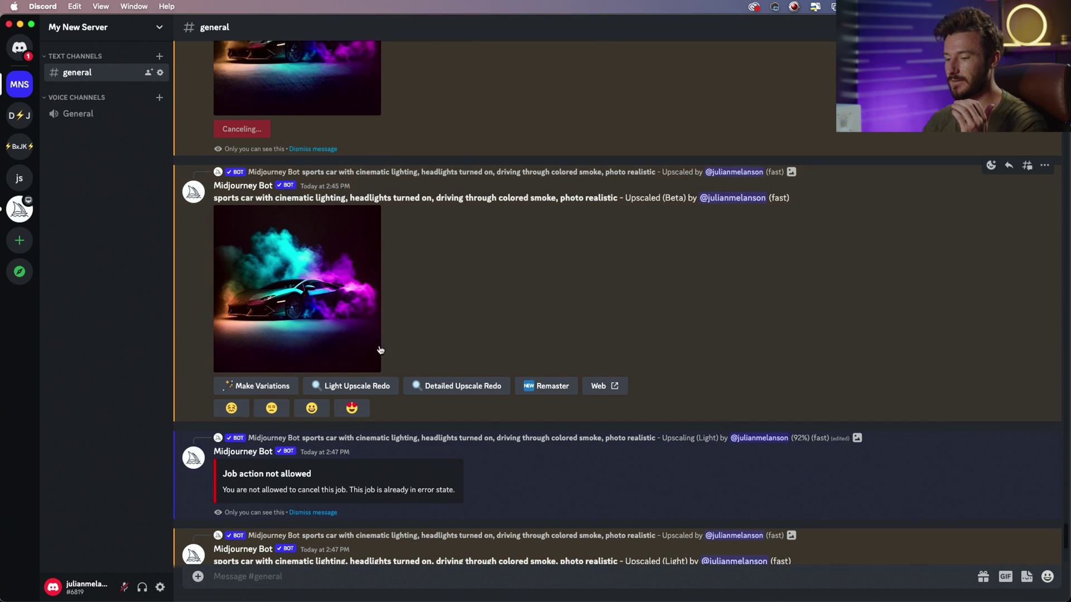
Save the beta-upscaled car image to Downloads with an UPSCALE_BETA filename prefix.
click(312, 279)
right_click(576, 314)
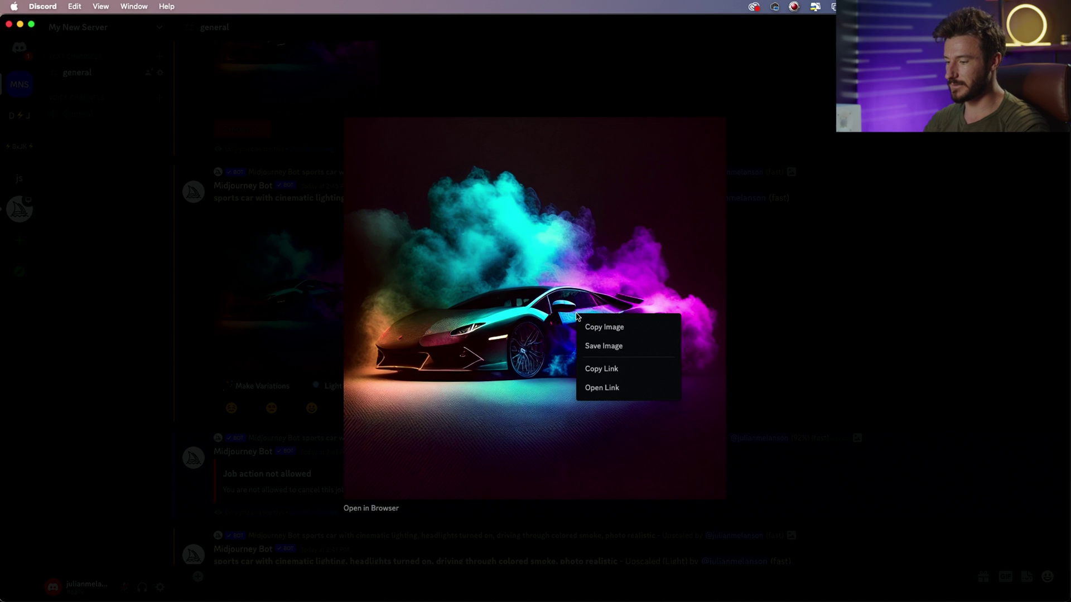
click(625, 347)
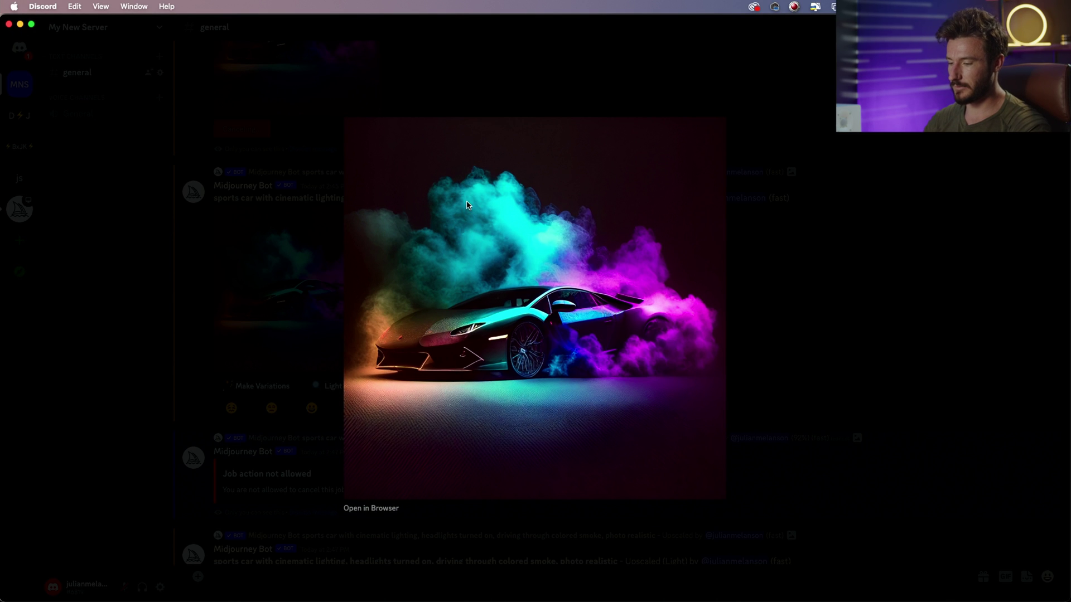
key(Left)
text(UPSCALE_BETA)
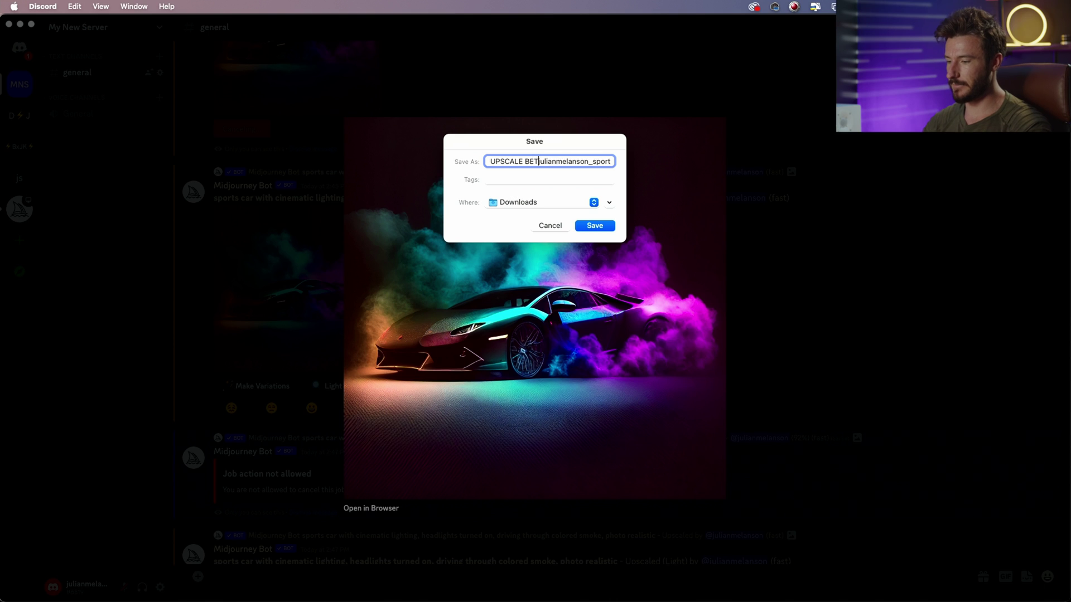
key(Return)
Close the beta image and view the light-upscaled car enlarged.
key(Escape)
scroll(480, 299, down, 3)
click(321, 405)
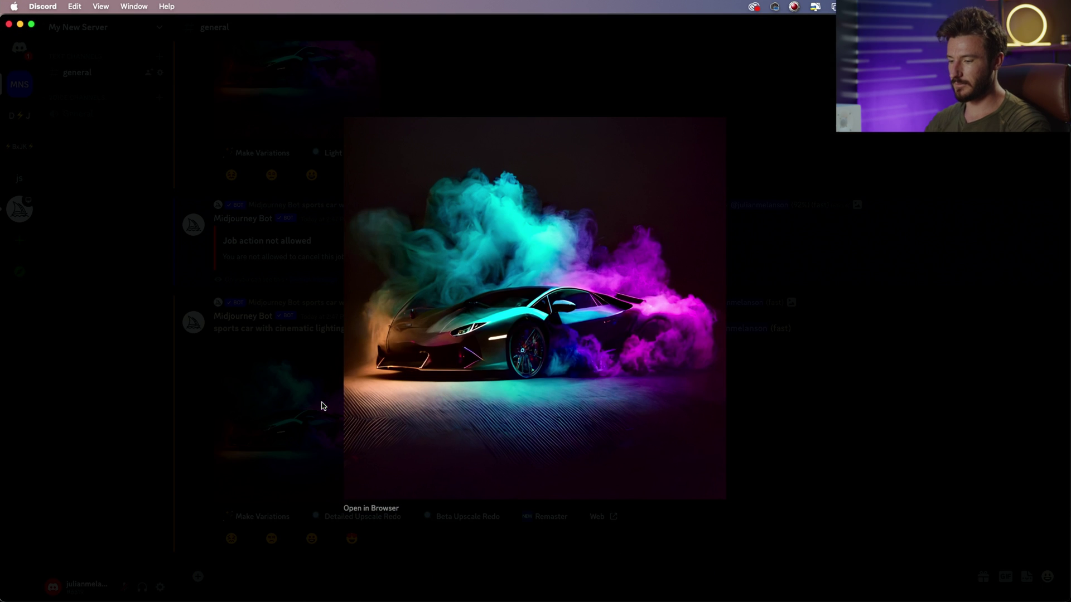
Open the UPSCALE LIGHT image in Preview beside the Beta one, and scale Beta up.
key(super+Tab)
key(super+Tab)
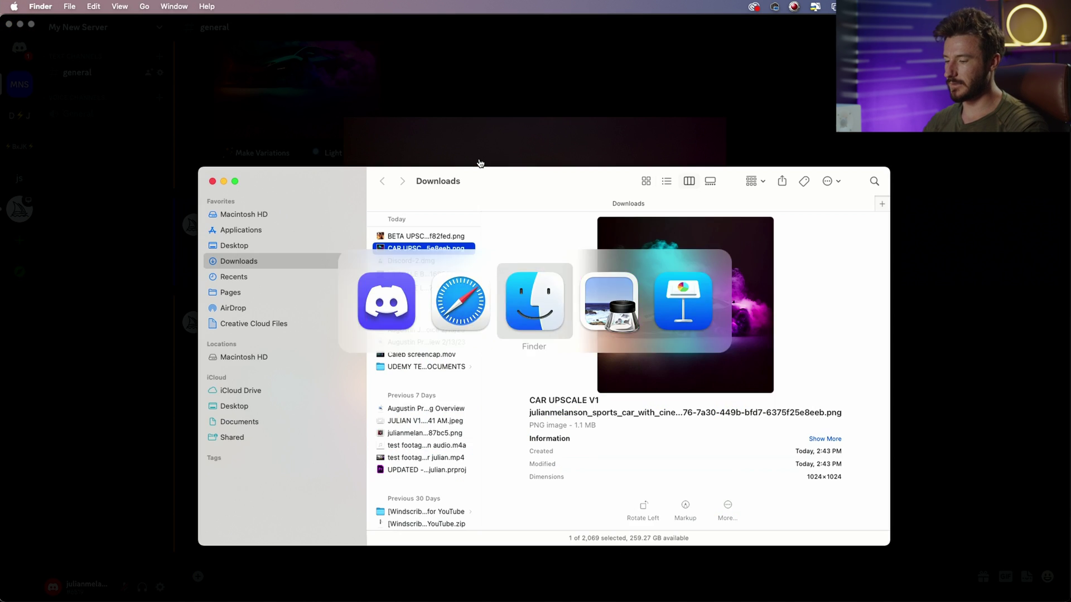
double_click(407, 287)
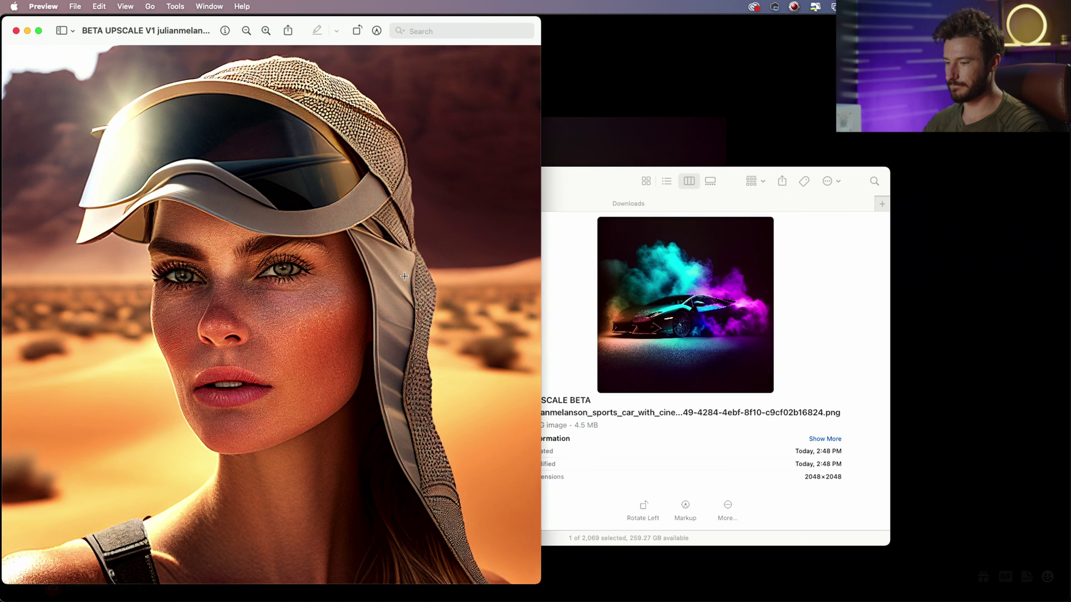
drag(390, 24, 717, 31)
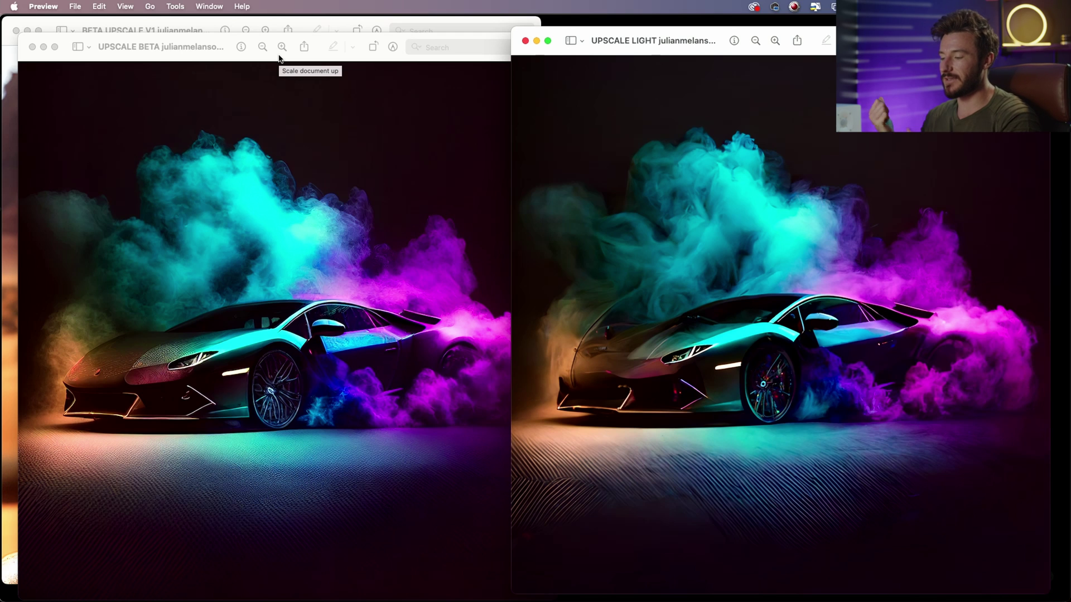
click(280, 56)
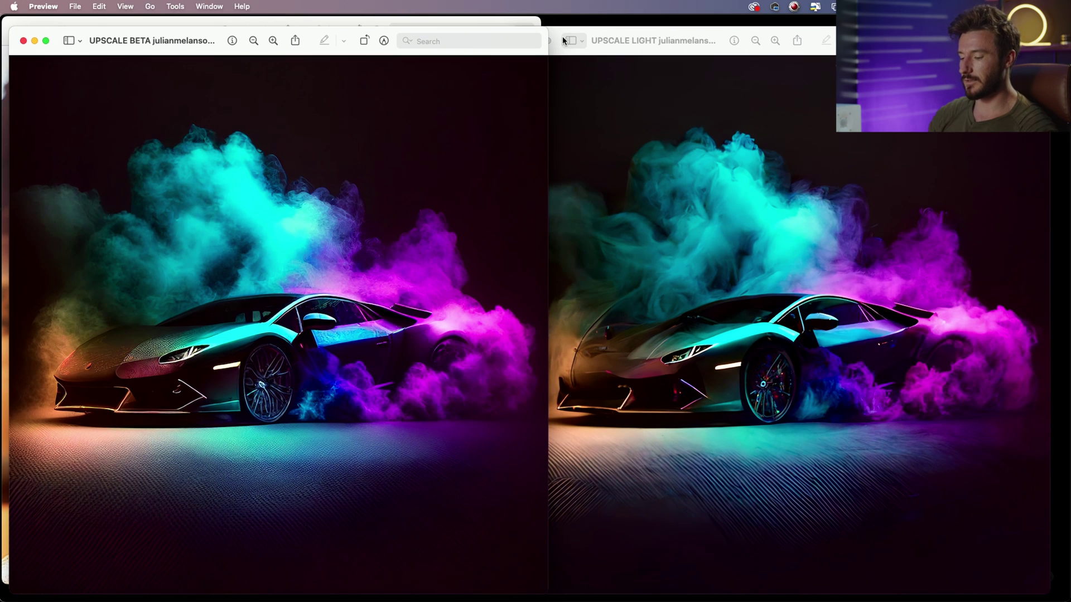
Close Discord's enlarged image preview, then return to the comparison and Downloads folder.
key(super+Tab)
key(super+Tab)
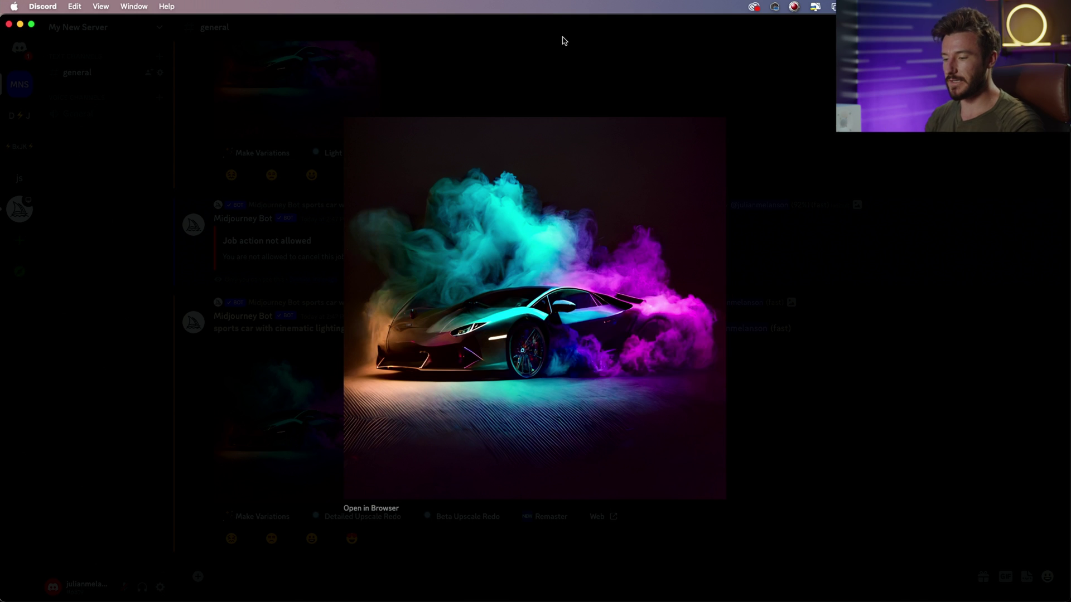
click(175, 194)
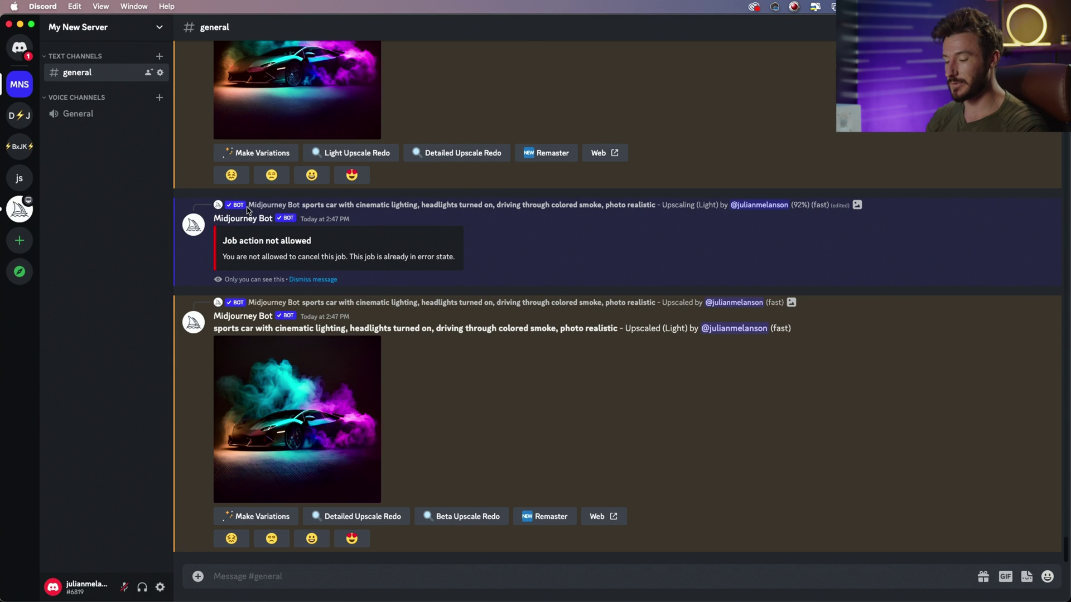
key(super+Tab)
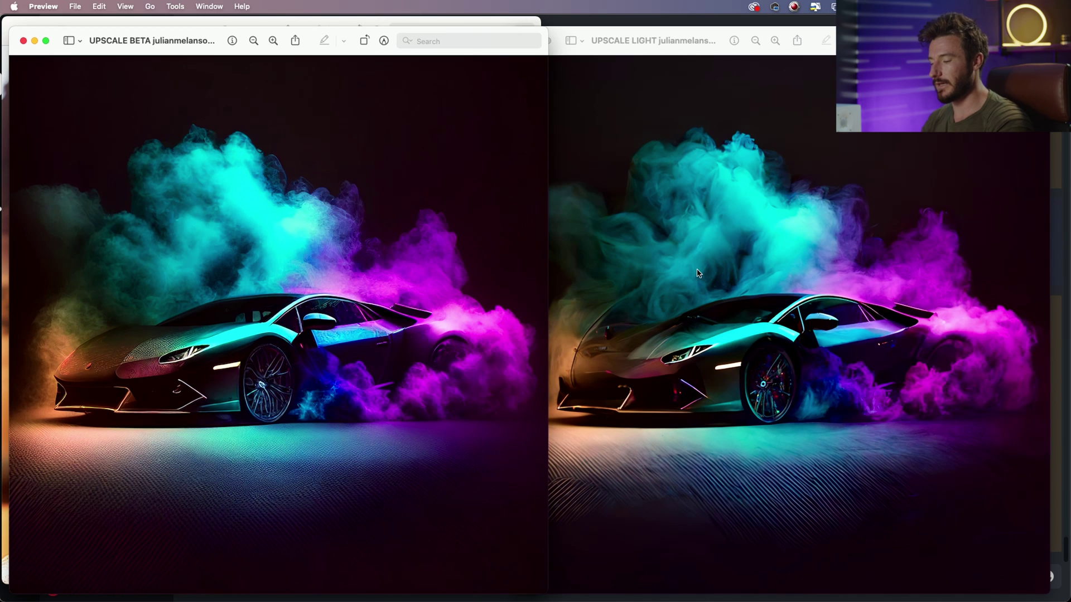
key(super+Tab)
key(super+Tab)
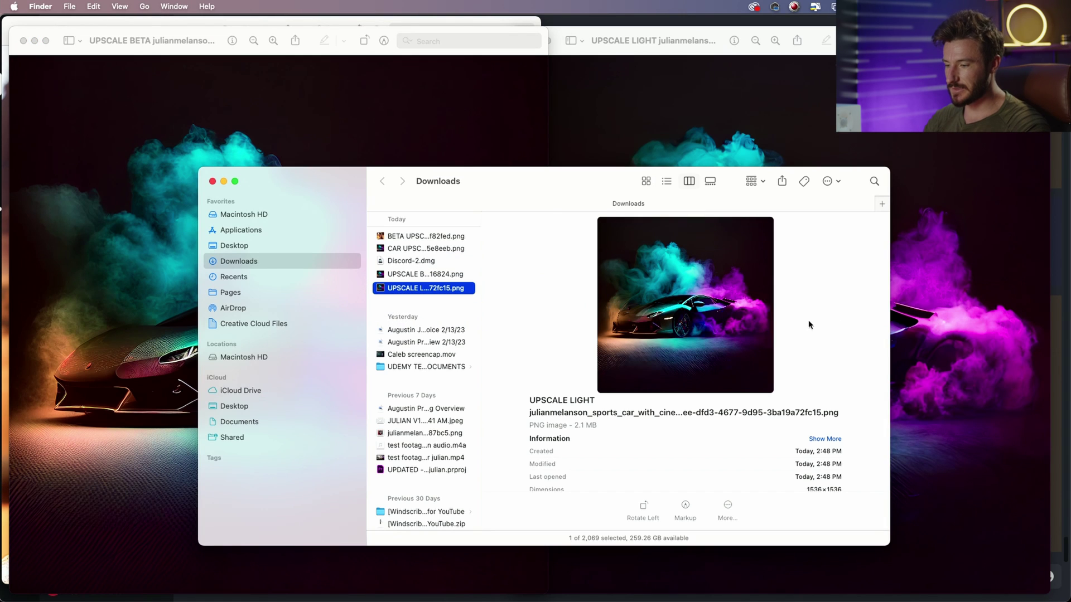
Check the Light (1536×1536) and Beta (2048×2048) upscale dimensions, then return to Discord.
scroll(764, 420, down, 1)
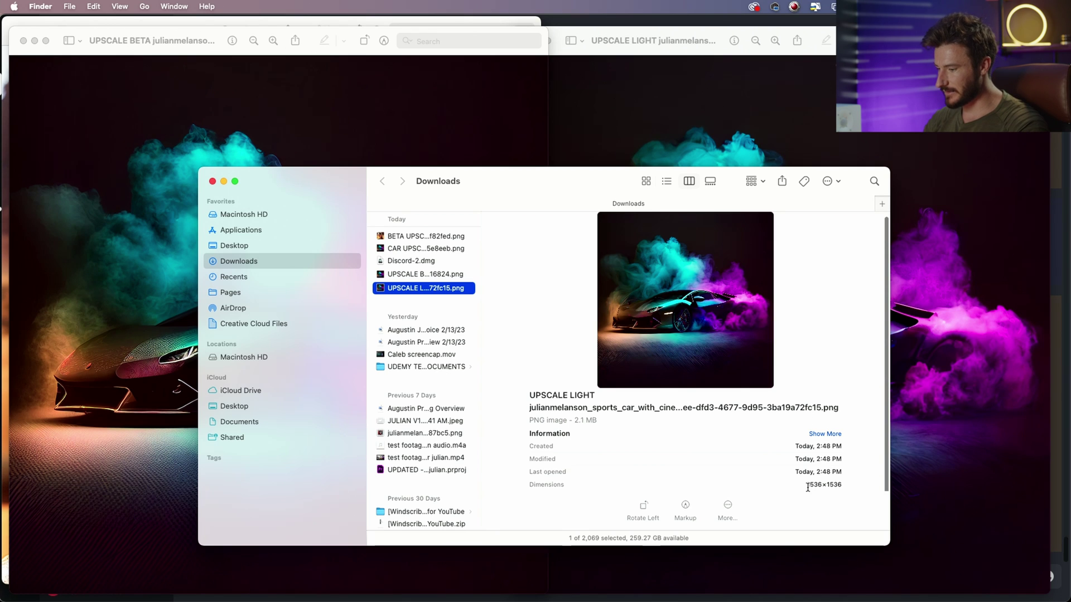
drag(806, 486, 857, 491)
click(405, 275)
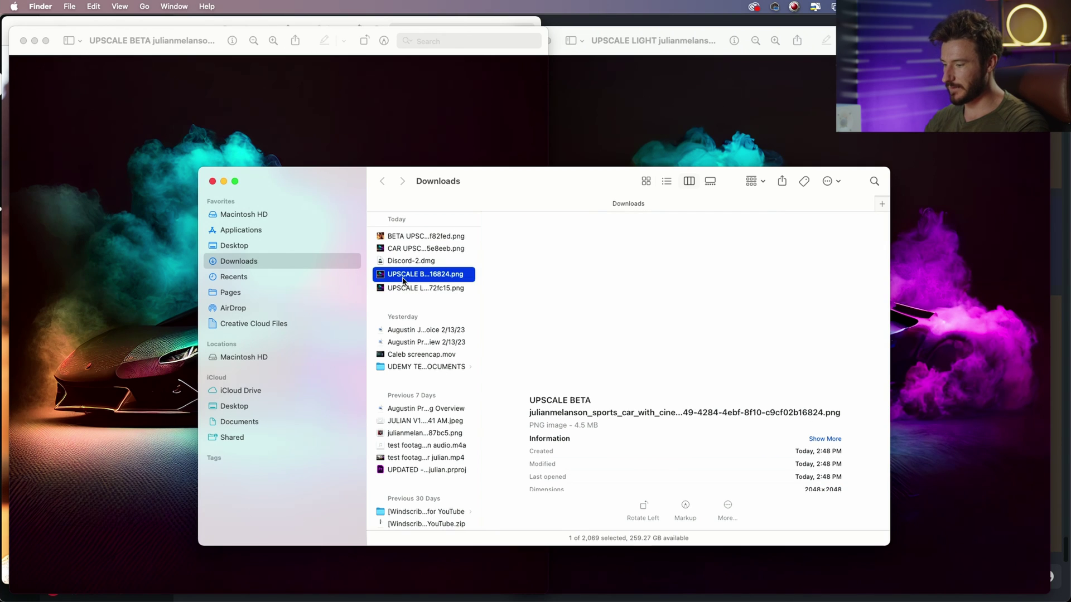
scroll(741, 427, down, 1)
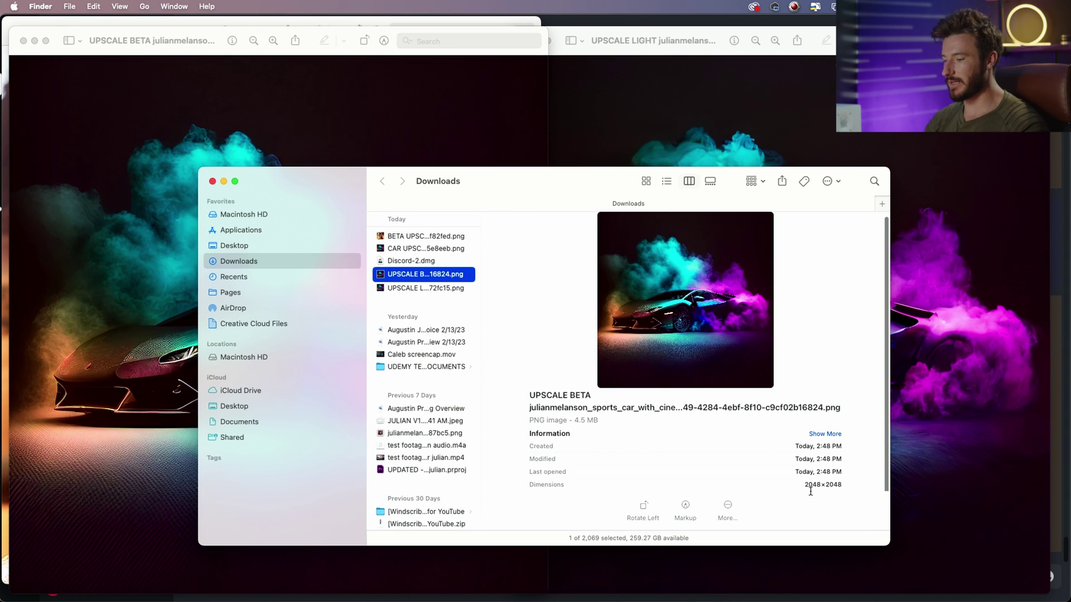
drag(805, 484, 881, 491)
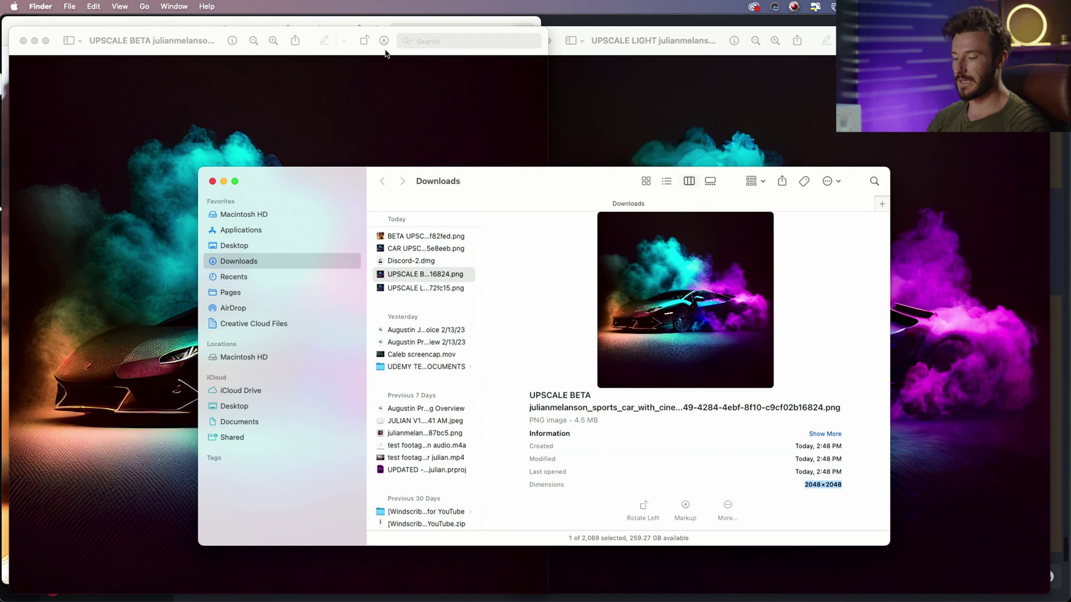
key(super+Tab)
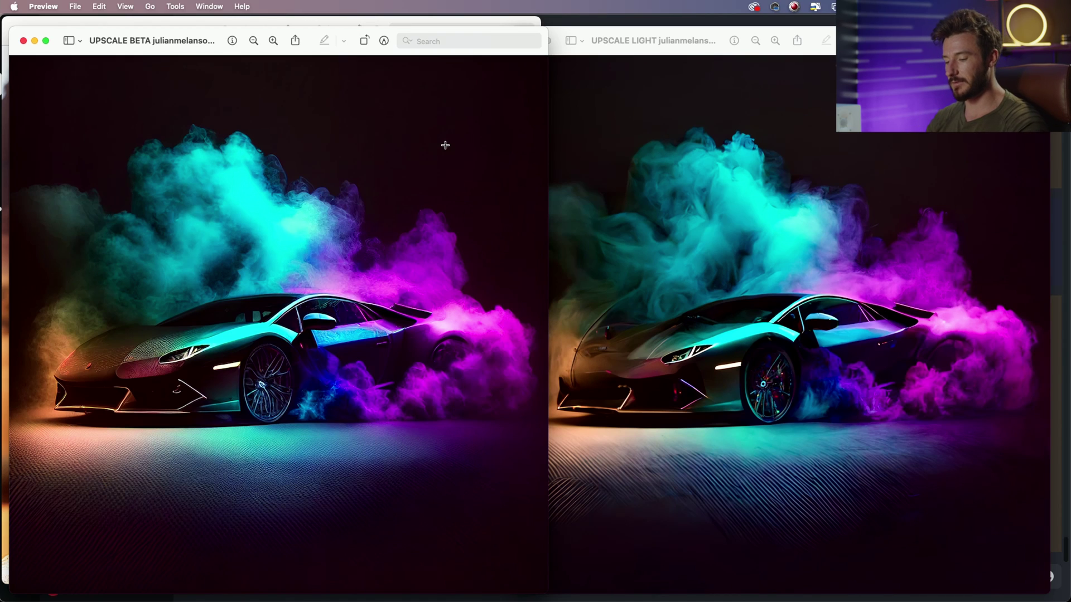
key(super+Tab)
key(super+Tab)
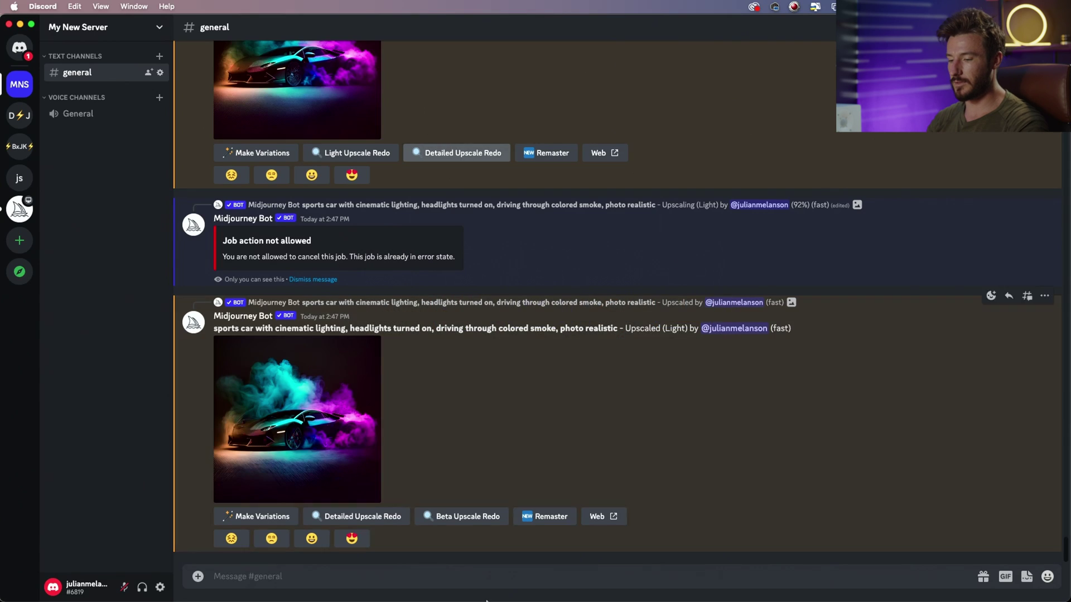
On the Upscaled (Beta) message, request Light Upscale Redo, Detailed Upscale Redo and Remaster.
scroll(521, 282, up, 3)
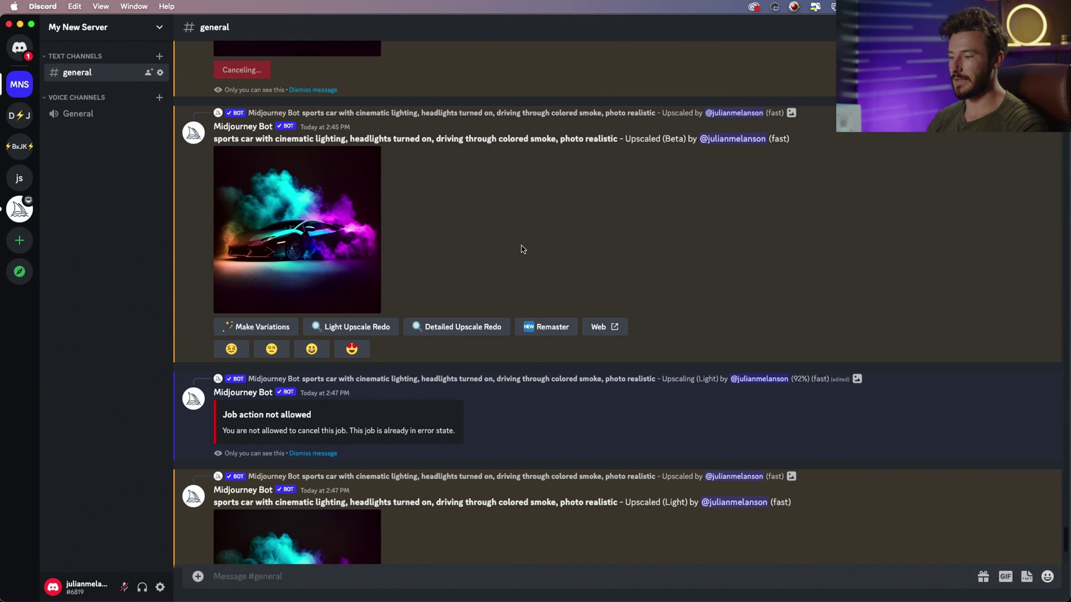
drag(587, 140, 696, 140)
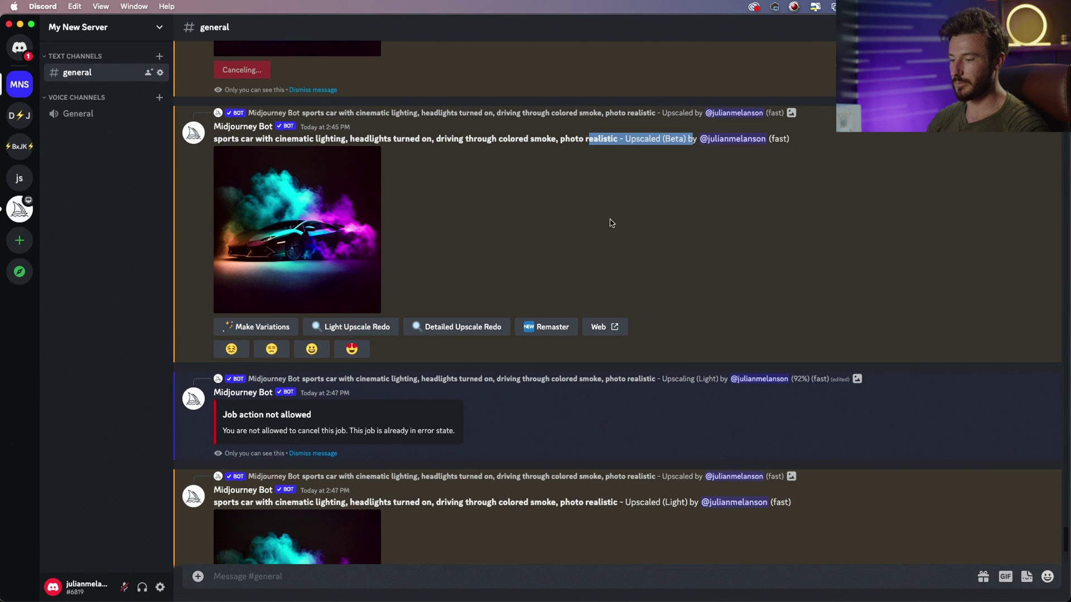
click(490, 283)
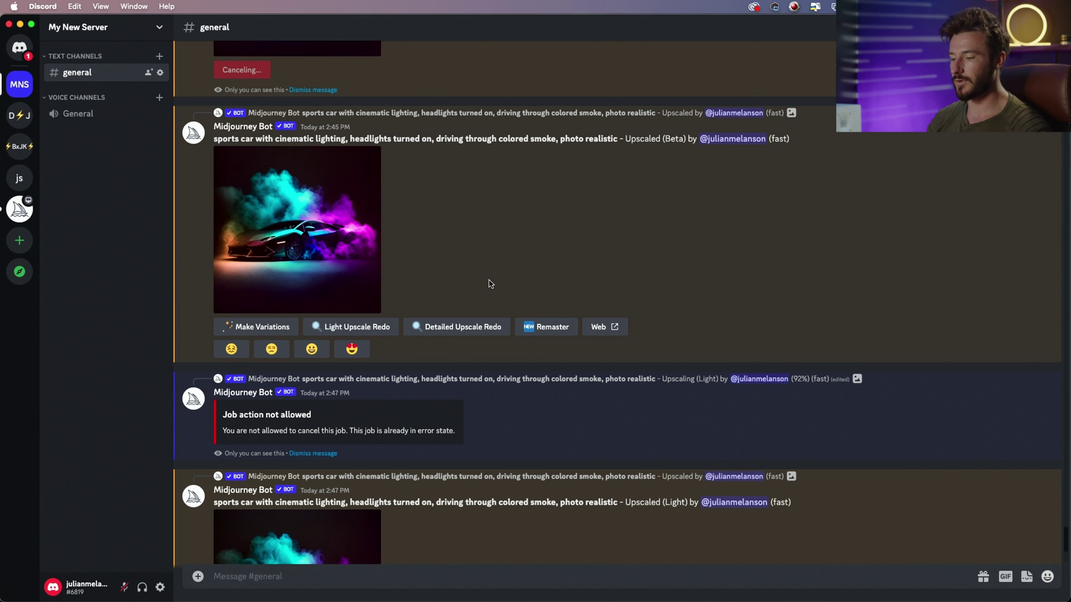
click(358, 328)
click(449, 332)
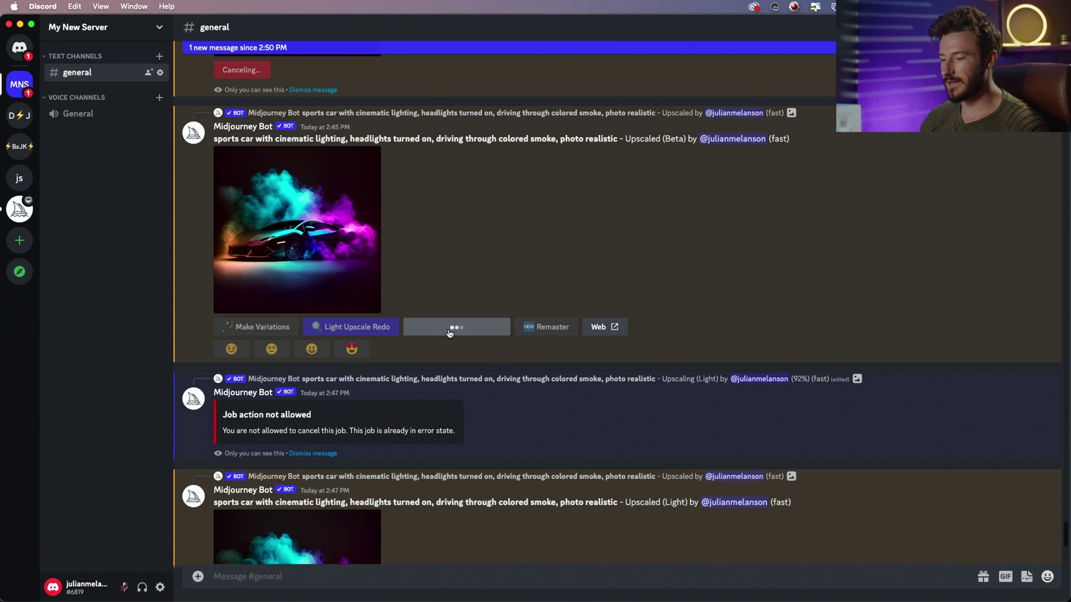
click(544, 328)
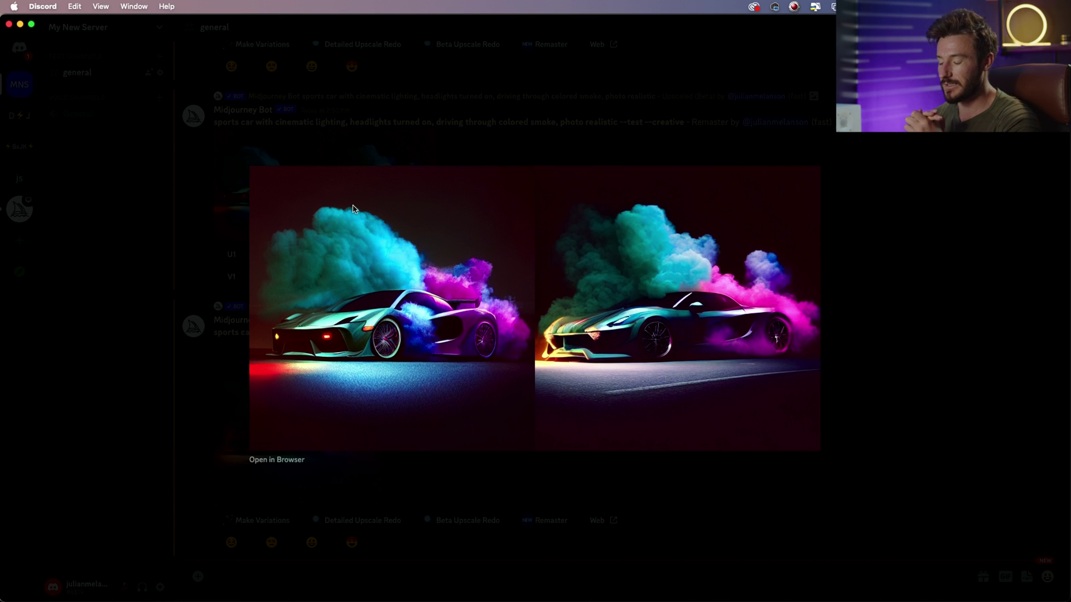
Close the remaster preview and view the new light and detailed upscales, leaving the newest enlarged.
click(911, 201)
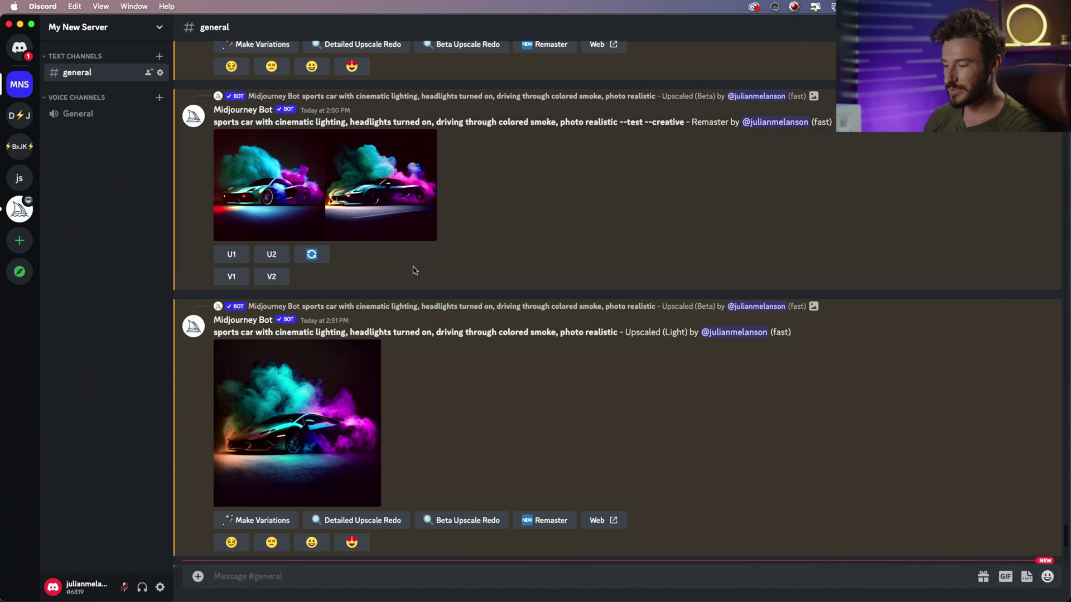
scroll(502, 296, down, 2)
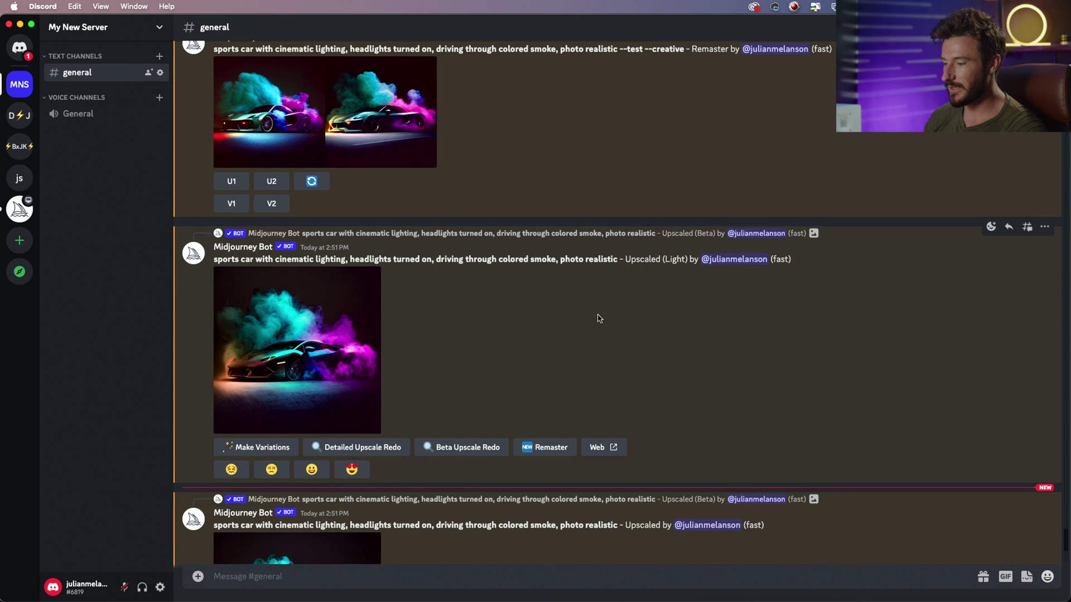
click(301, 356)
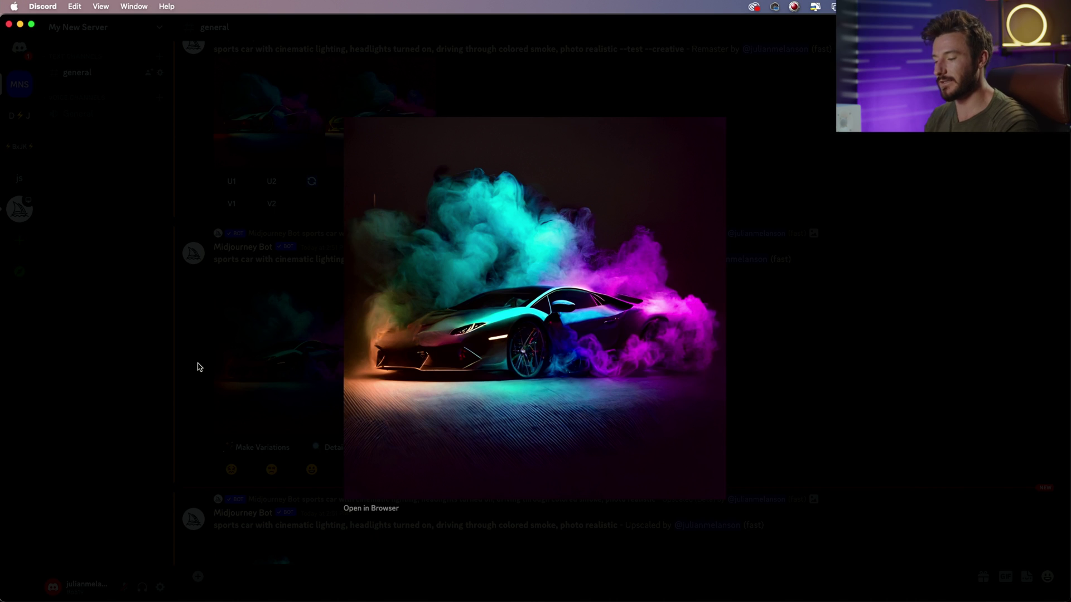
click(198, 367)
scroll(273, 330, down, 5)
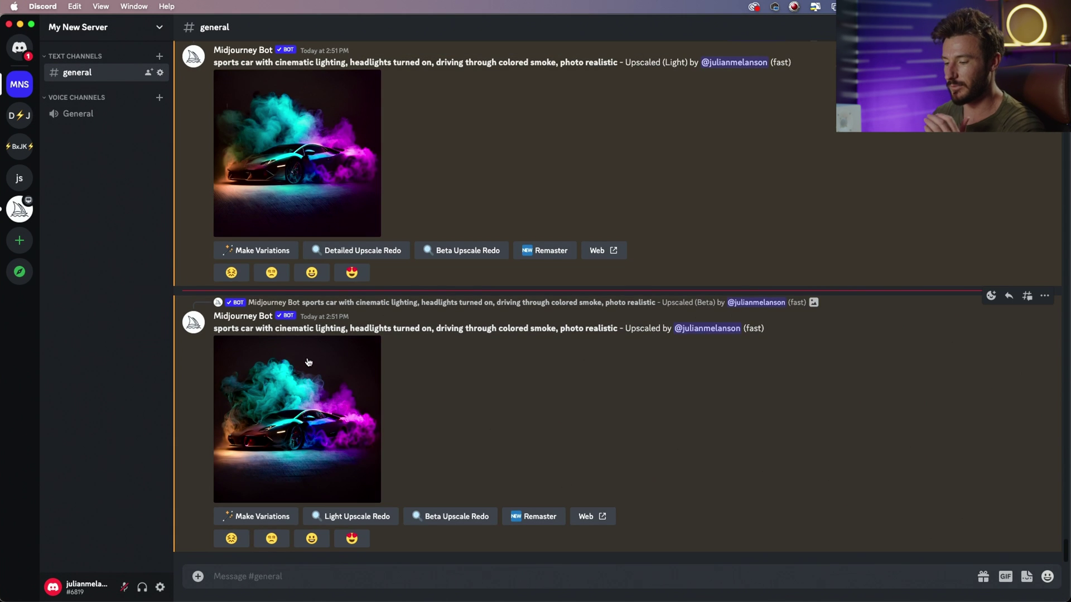
click(310, 363)
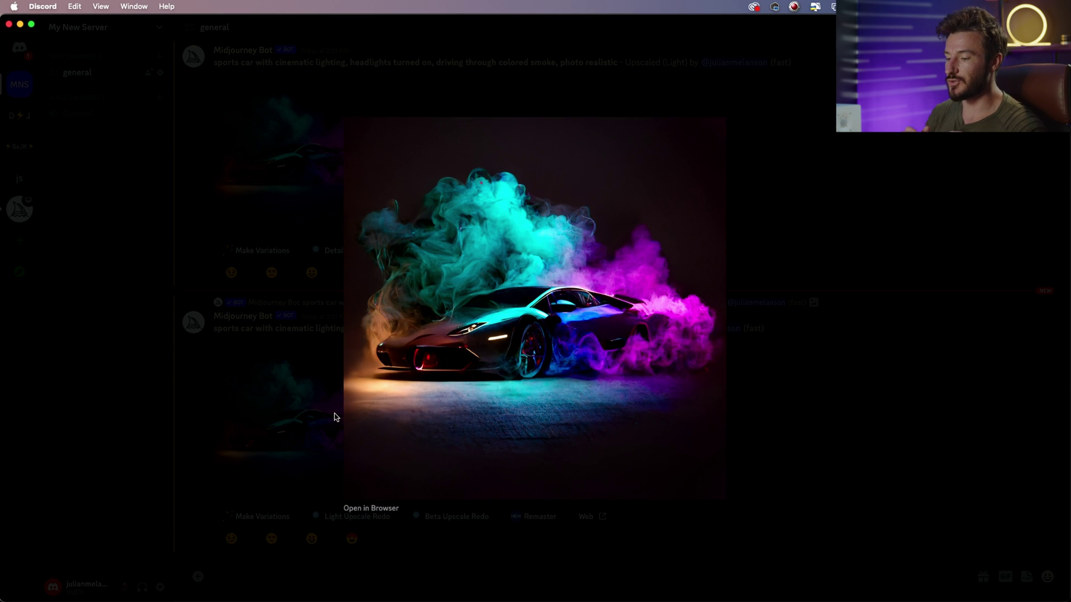